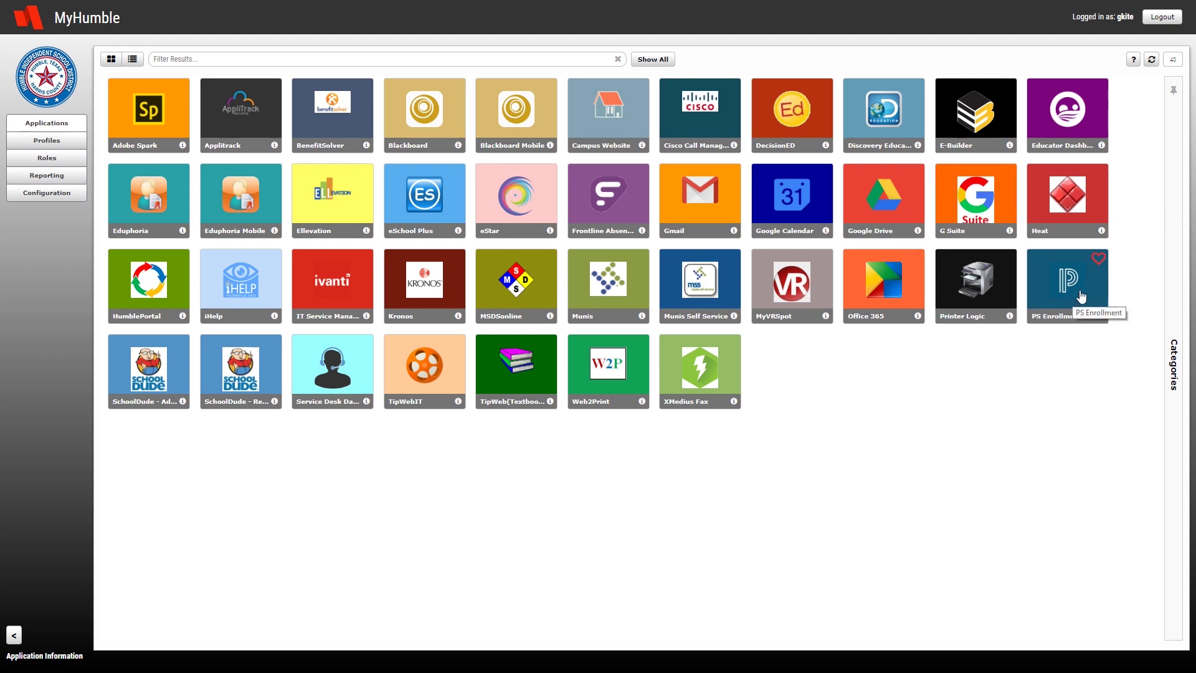
# Step: Launch PS Enrollment from the MyHumble application grid to list the enrollment forms
pyautogui.click(1081, 296)
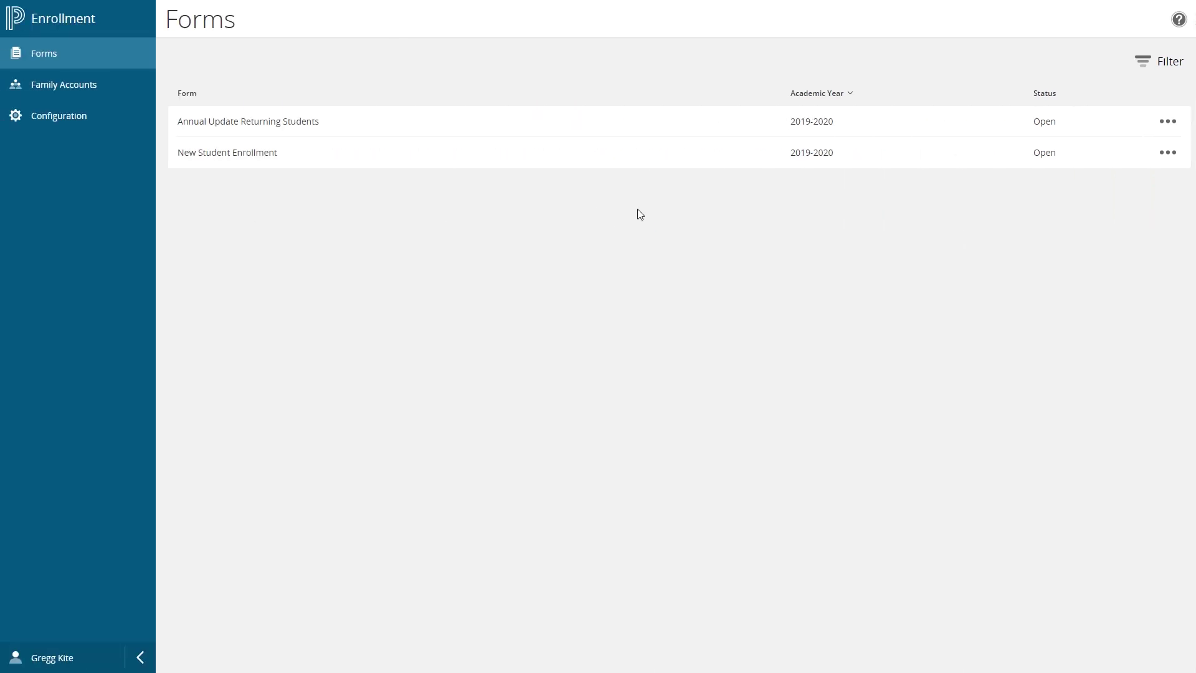
# Step: Show the New Student Enrollment 2019-2020 submissions and tick the first one
pyautogui.click(399, 165)
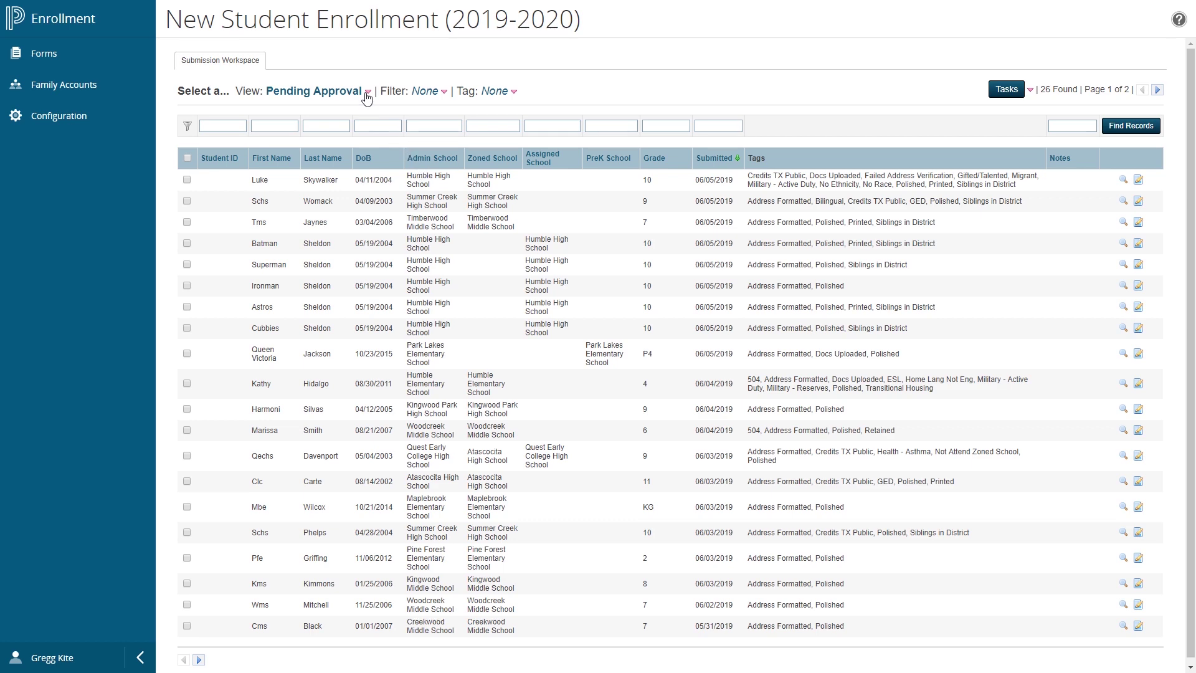
pyautogui.click(367, 93)
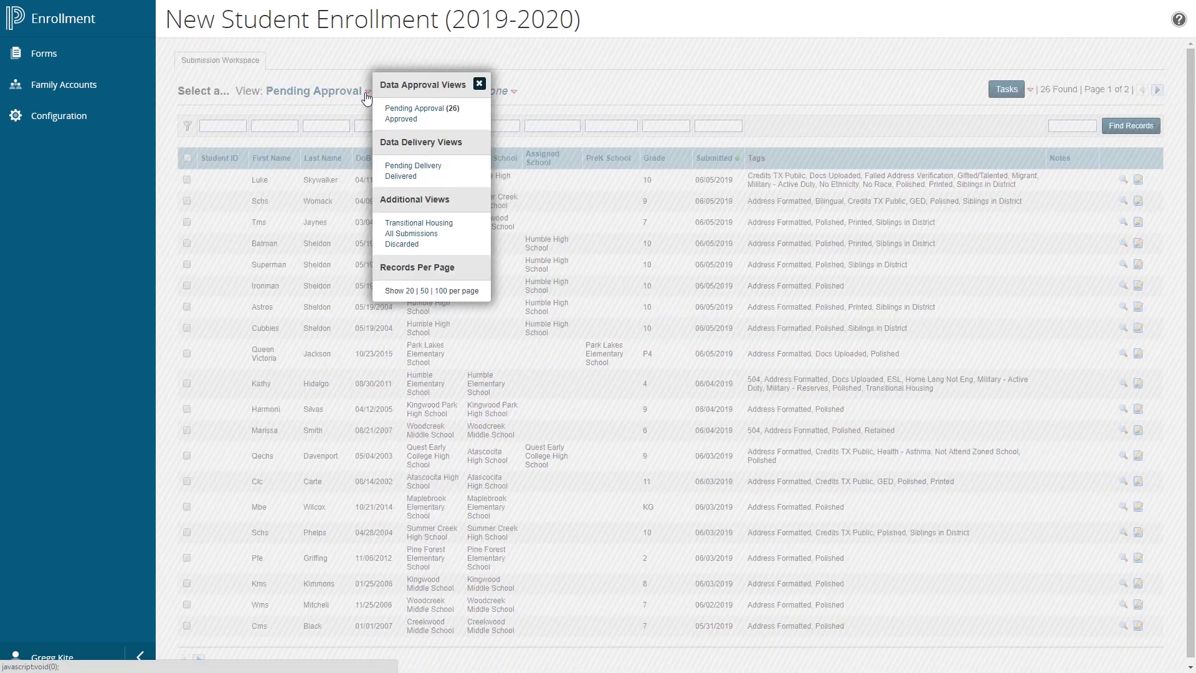
pyautogui.click(480, 85)
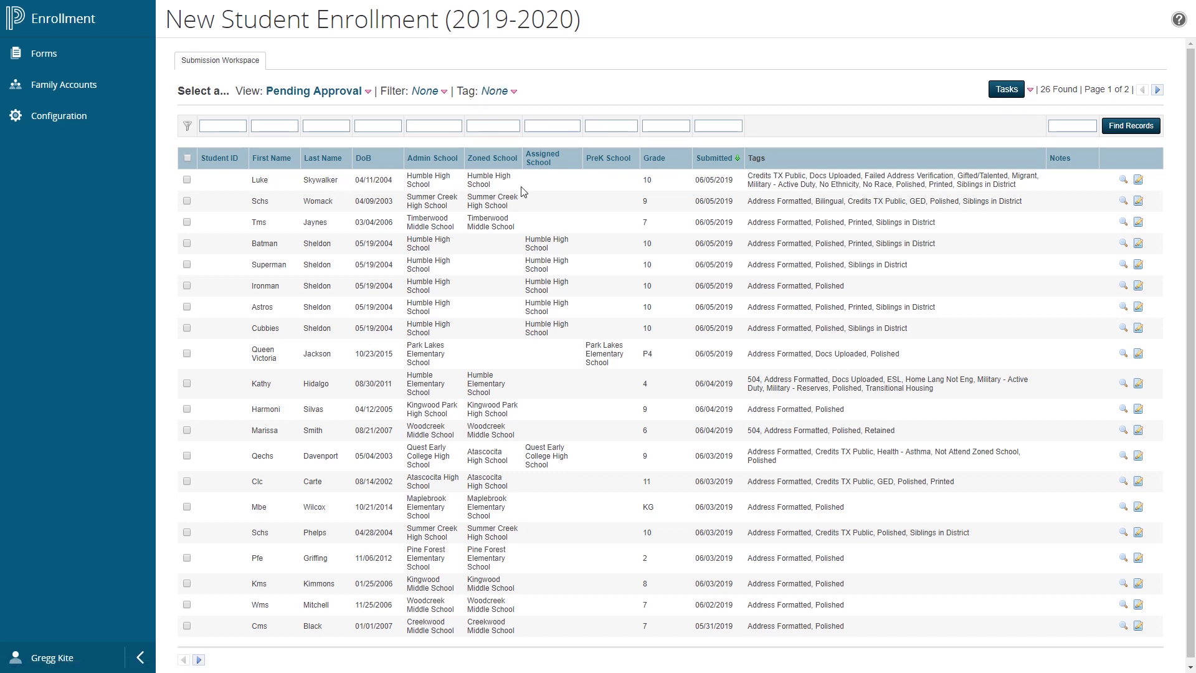
pyautogui.click(186, 180)
# Step: Open the first submission's detail record and scroll through its demographic fields
pyautogui.click(1138, 182)
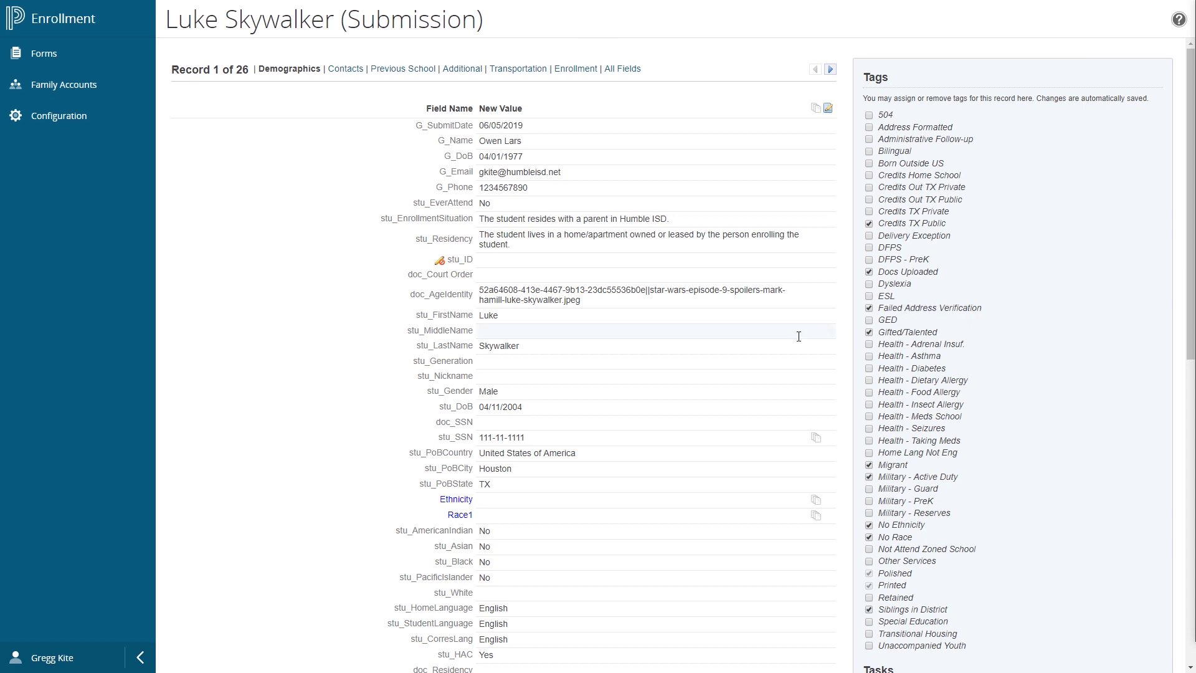
pyautogui.scroll(-4, 663, 437)
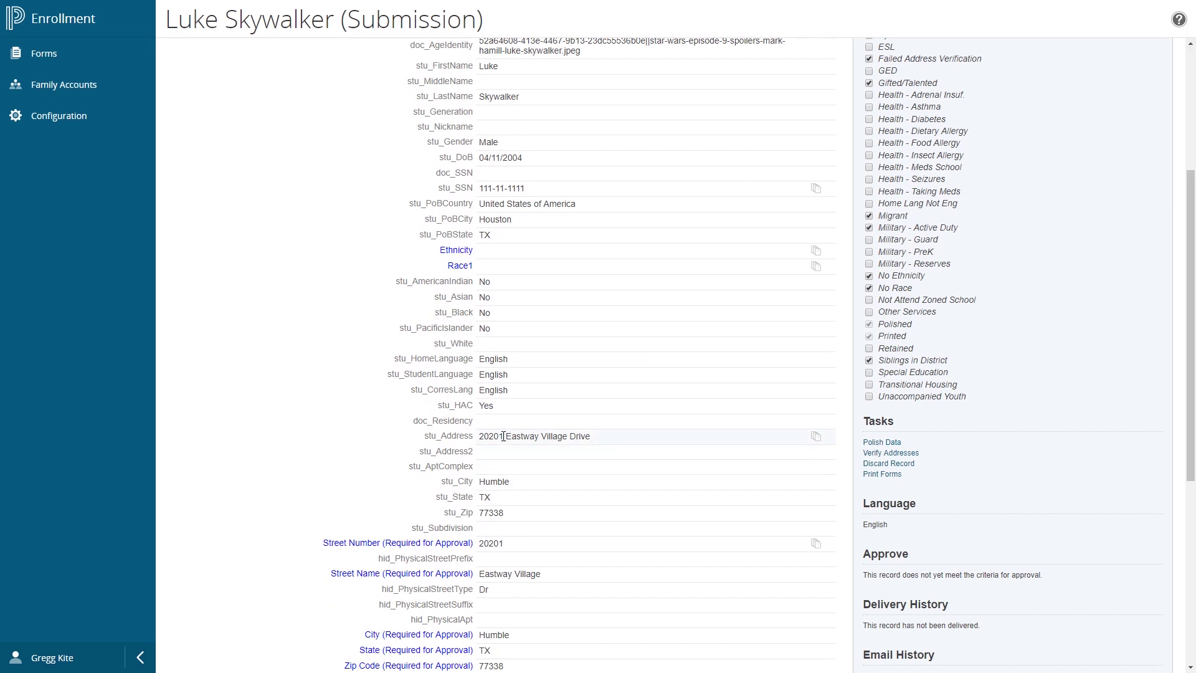
# Step: Change the student's street address number from 20201 to 20200 and save
pyautogui.click(504, 436)
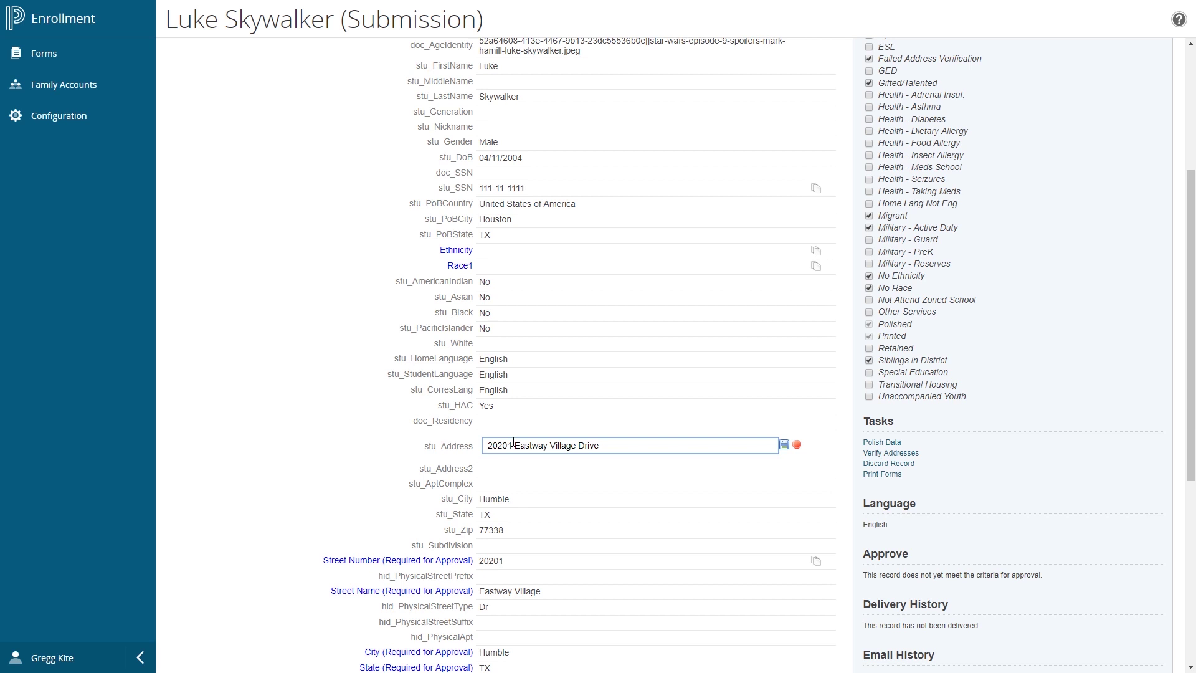
pyautogui.press('BackSpace')
pyautogui.write('0')
pyautogui.click(784, 445)
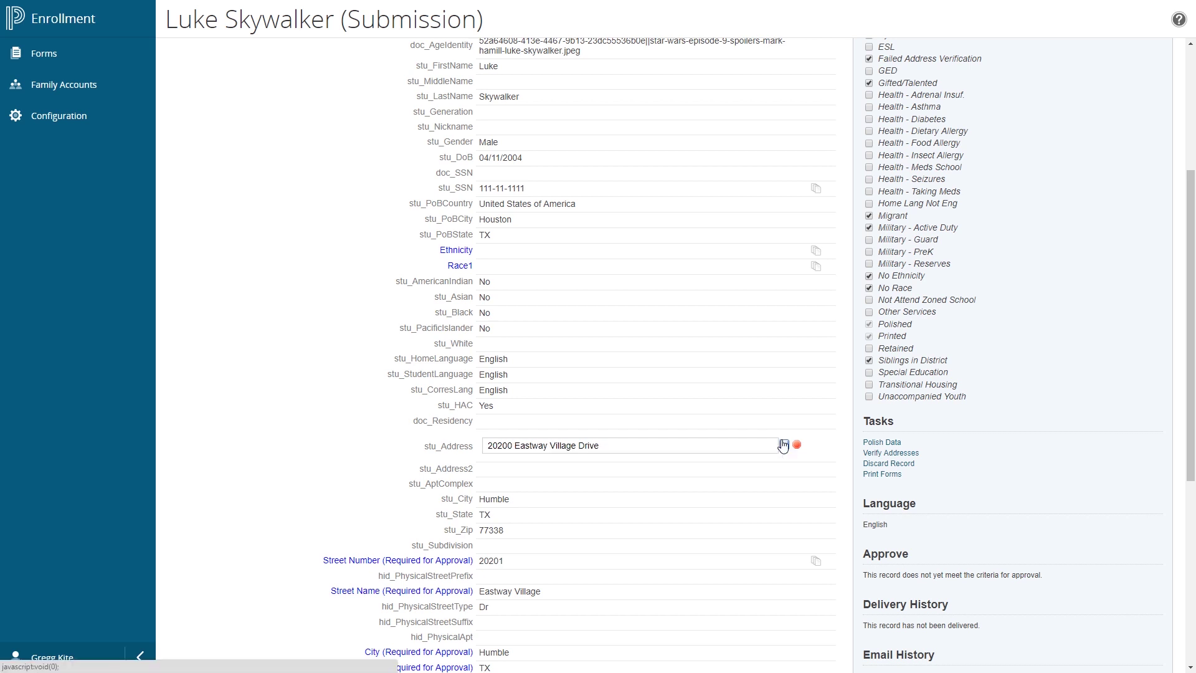
pyautogui.click(889, 456)
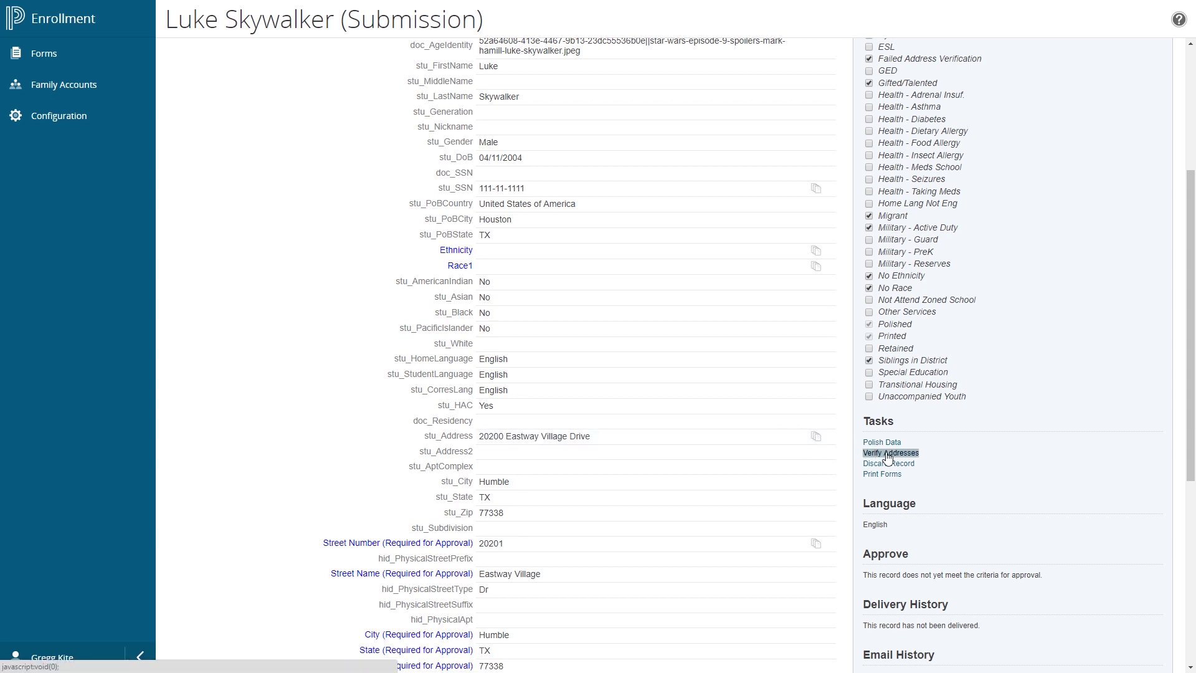
# Step: Run Verify Addresses on the record and confirm, clearing the Failed Address Verification tag
pyautogui.click(911, 455)
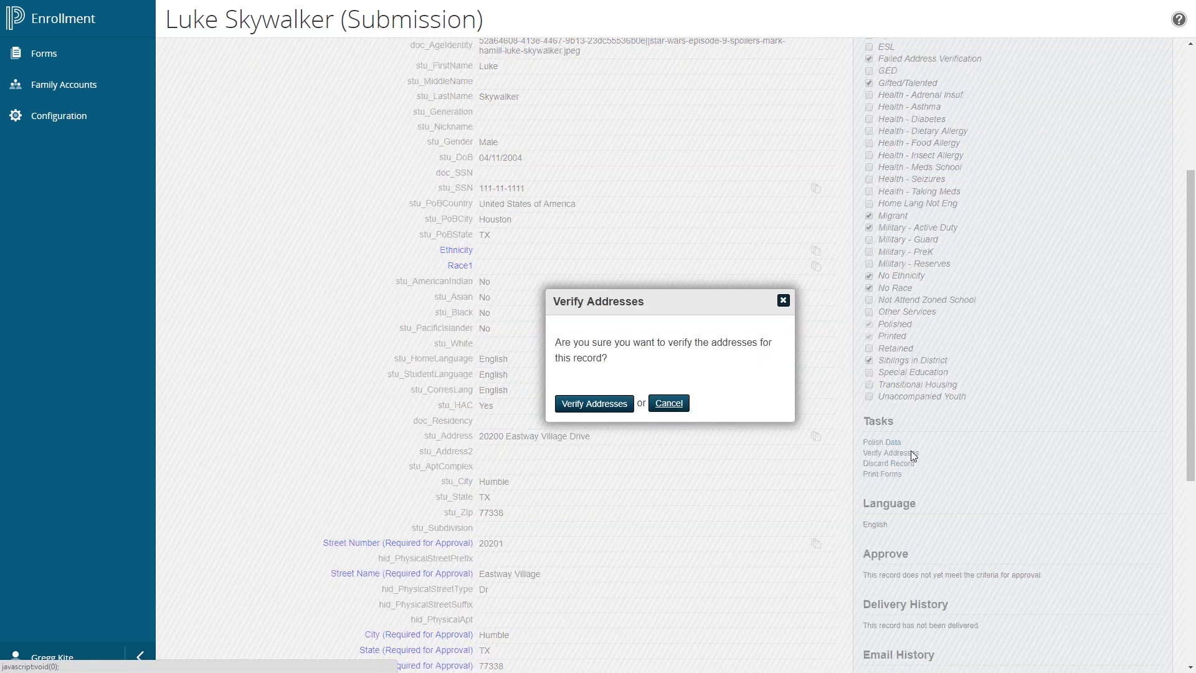
pyautogui.click(609, 416)
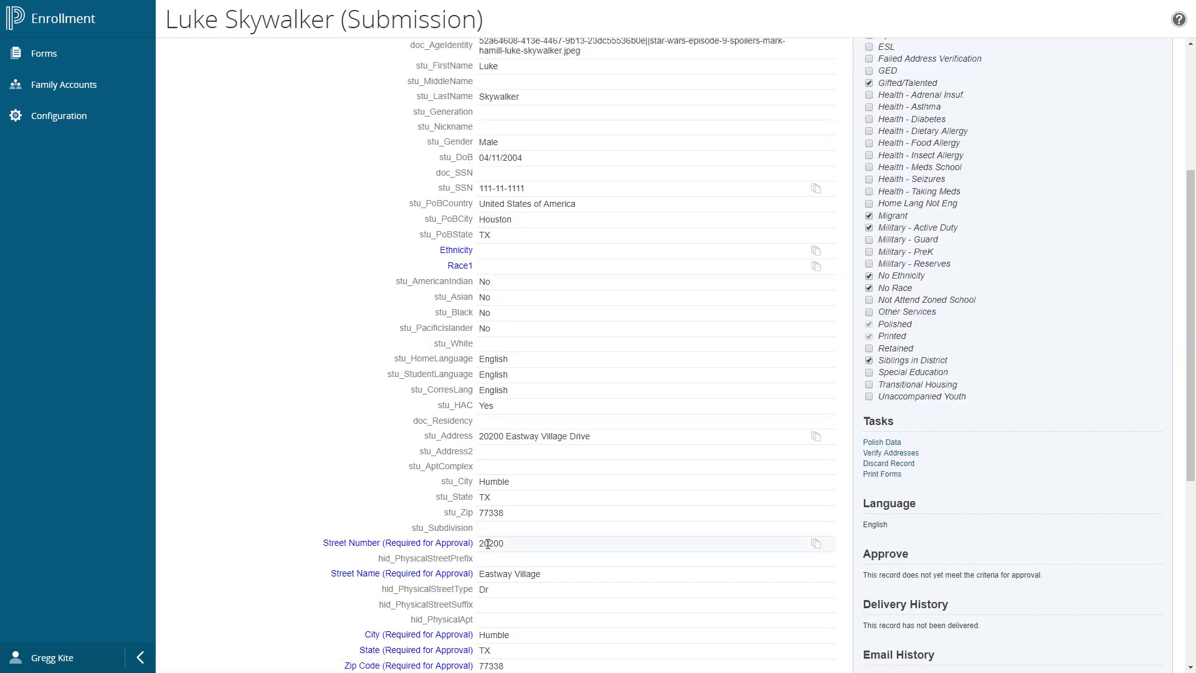
pyautogui.scroll(3, 766, 550)
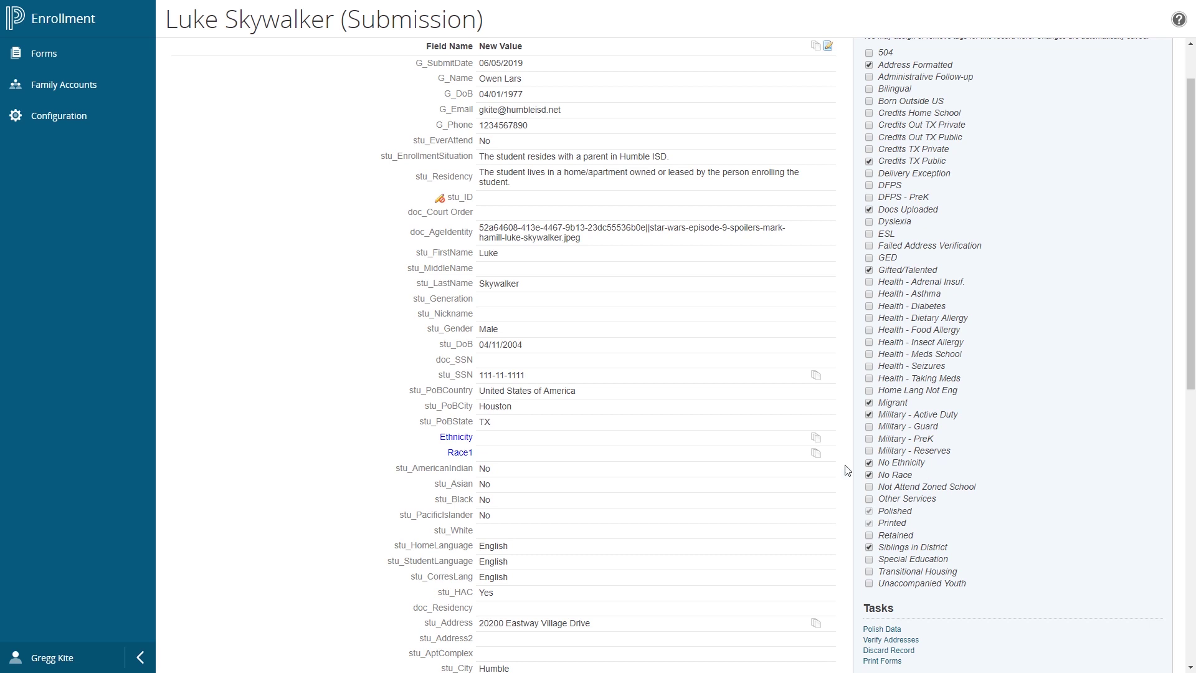
# Step: Set Ethnicity to No and Race1 to White, and remove the No Race tag
pyautogui.click(507, 441)
pyautogui.click(511, 448)
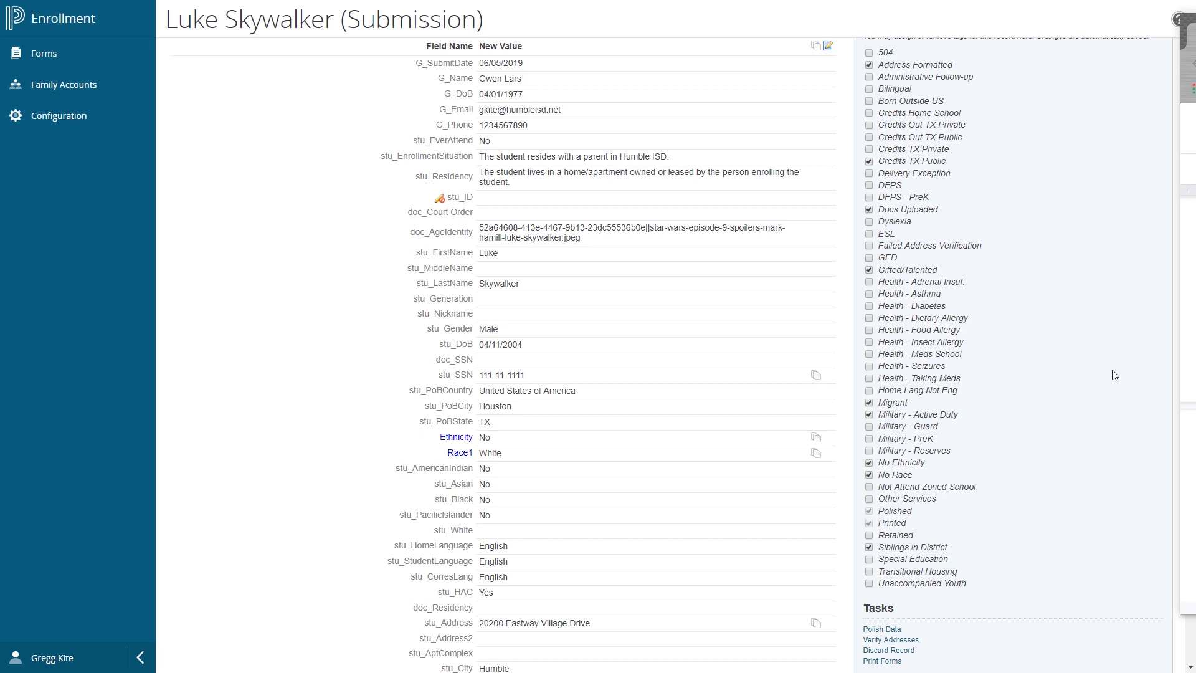
pyautogui.click(869, 475)
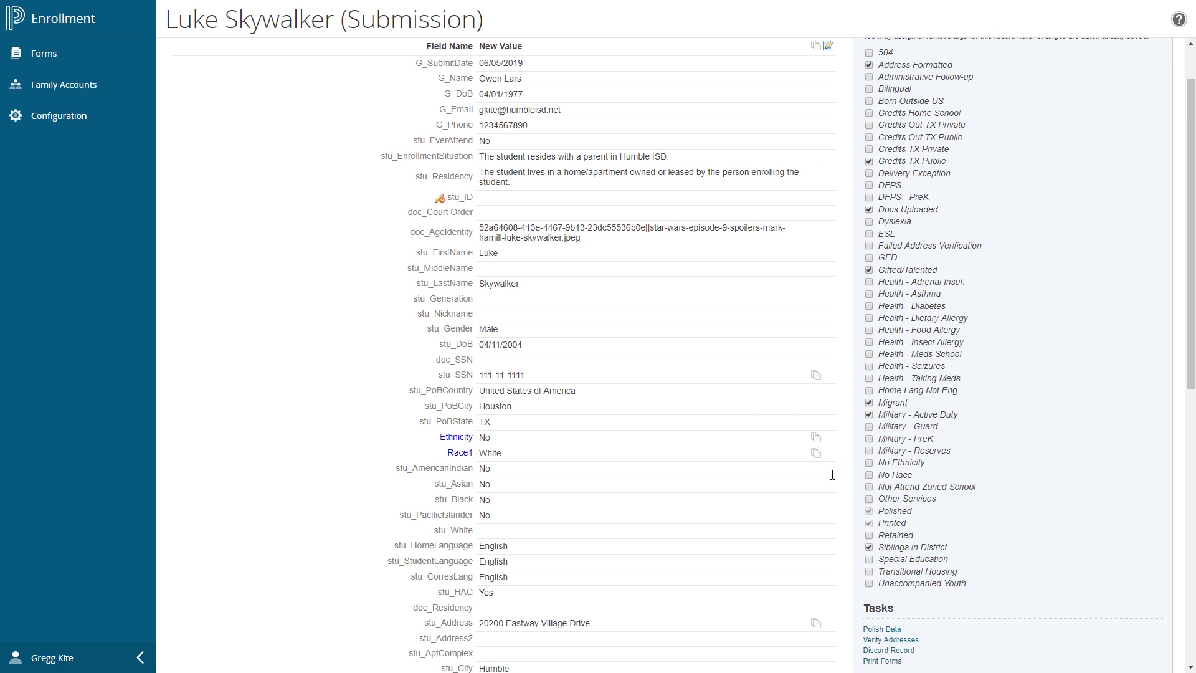
# Step: Clear the stu_SSN value and save it blank
pyautogui.click(525, 376)
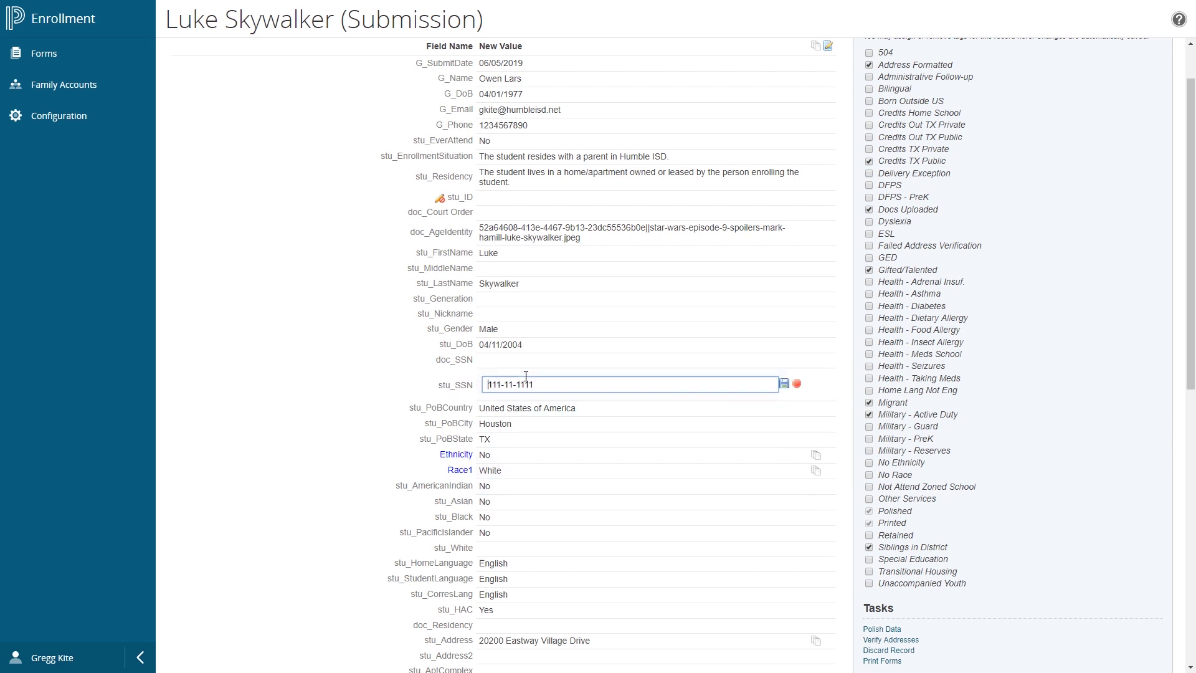
pyautogui.press('BackSpace')
pyautogui.press('BackSpace')
pyautogui.press('BackSpace')
pyautogui.press('BackSpace')
pyautogui.press('BackSpace')
pyautogui.press('BackSpace')
pyautogui.press('BackSpace')
pyautogui.press('BackSpace')
pyautogui.press('BackSpace')
pyautogui.press('BackSpace')
pyautogui.press('BackSpace')
pyautogui.click(783, 385)
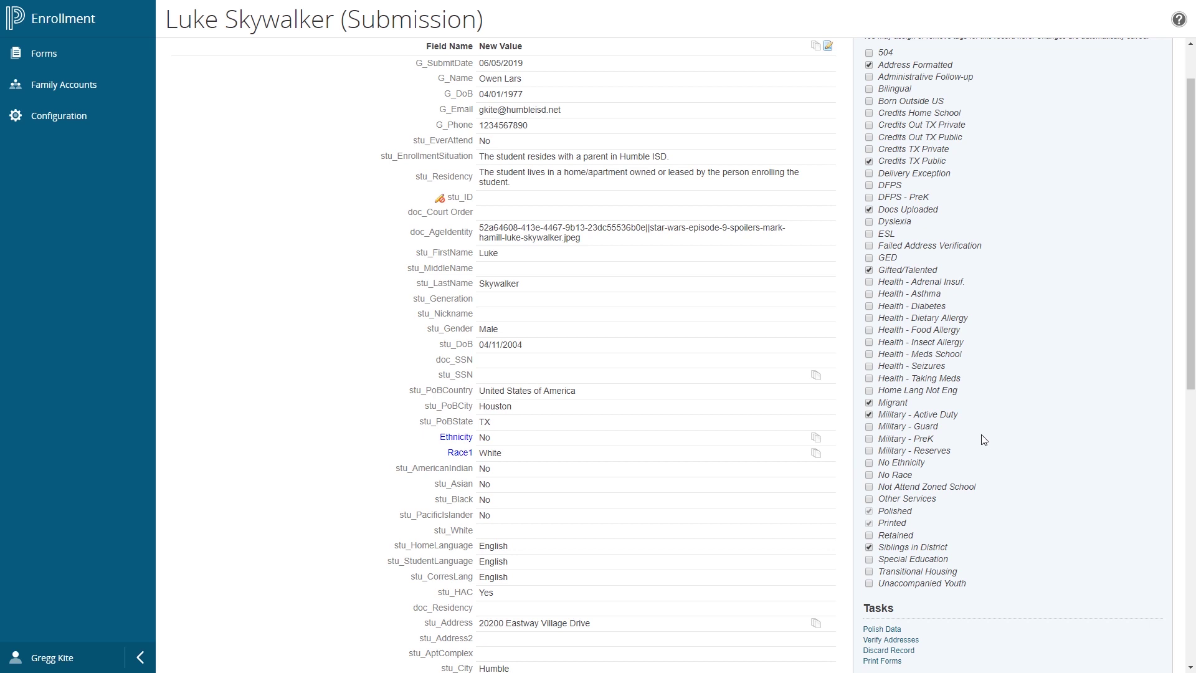
pyautogui.scroll(-1, 982, 439)
# Step: Download the Age Identity upload and view the JPEG image
pyautogui.scroll(-7, 939, 492)
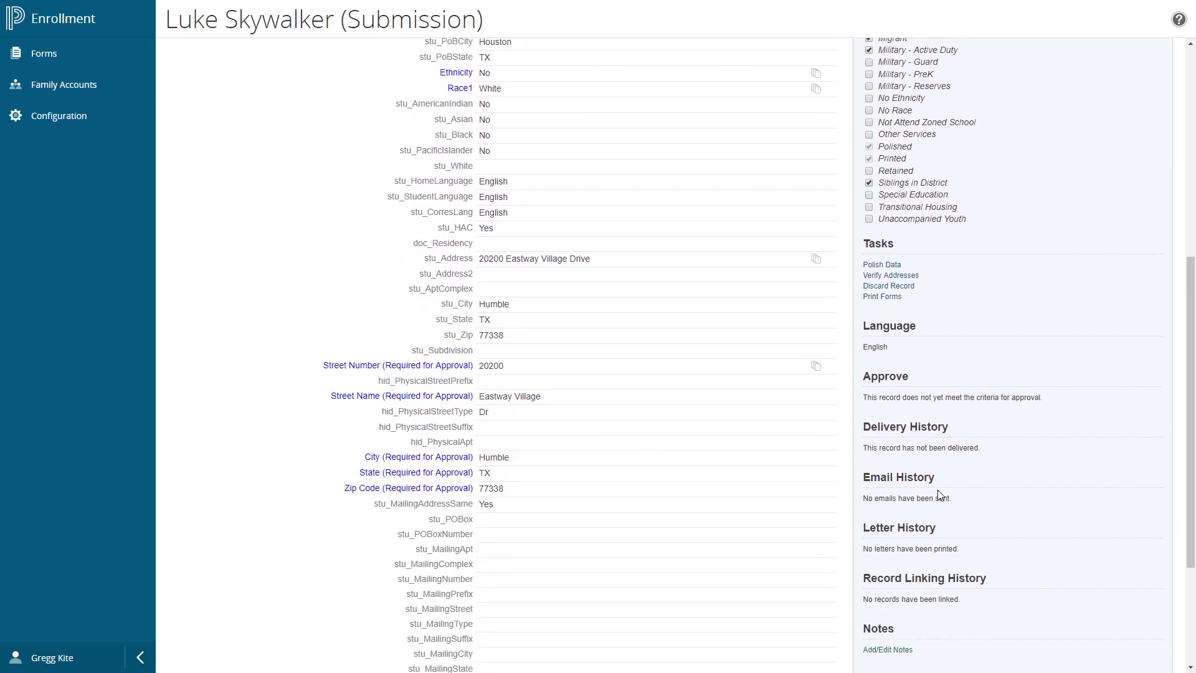
pyautogui.scroll(-1, 941, 496)
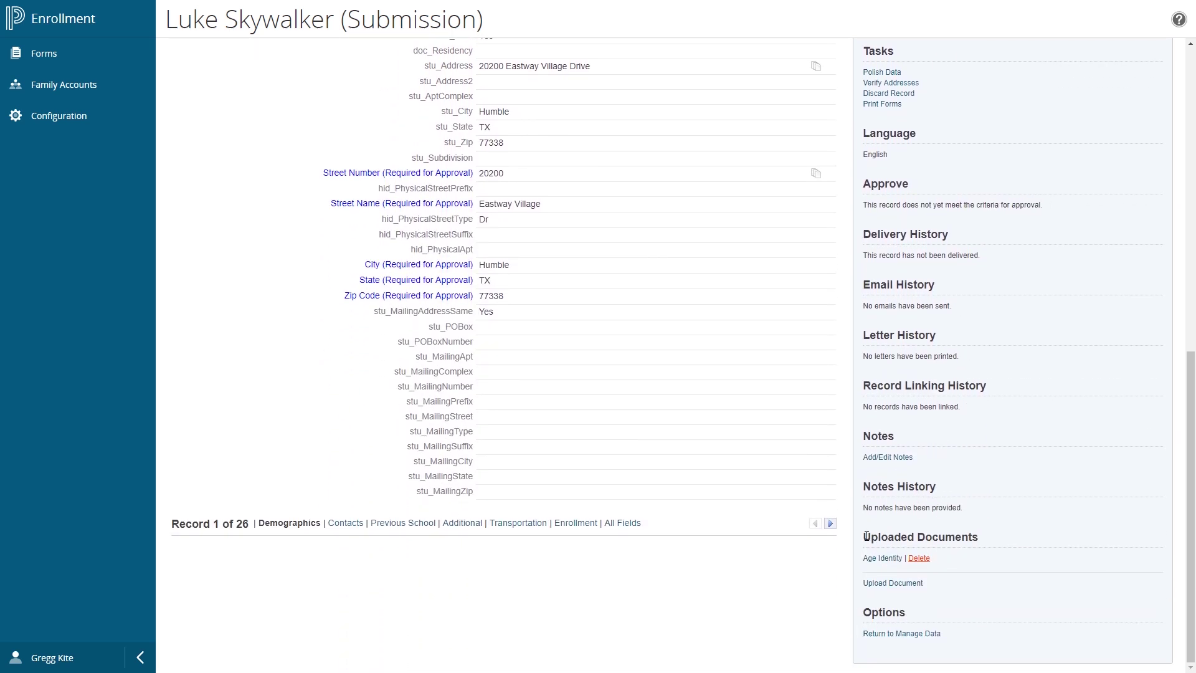
pyautogui.click(881, 559)
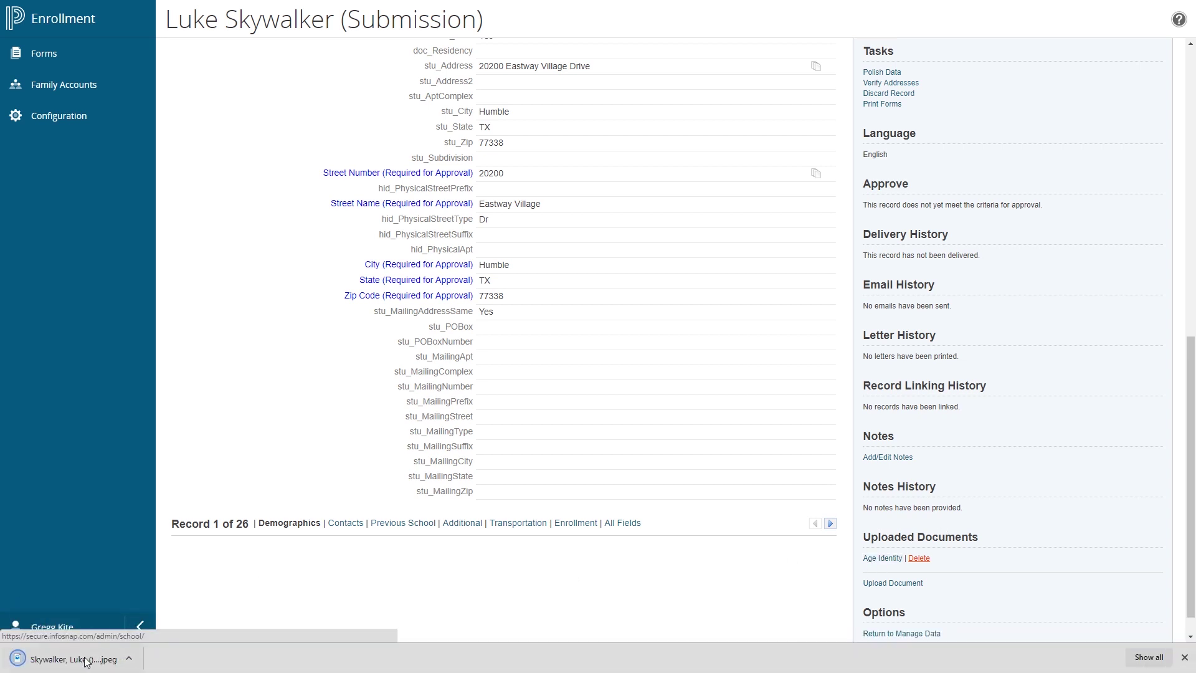
pyautogui.click(85, 660)
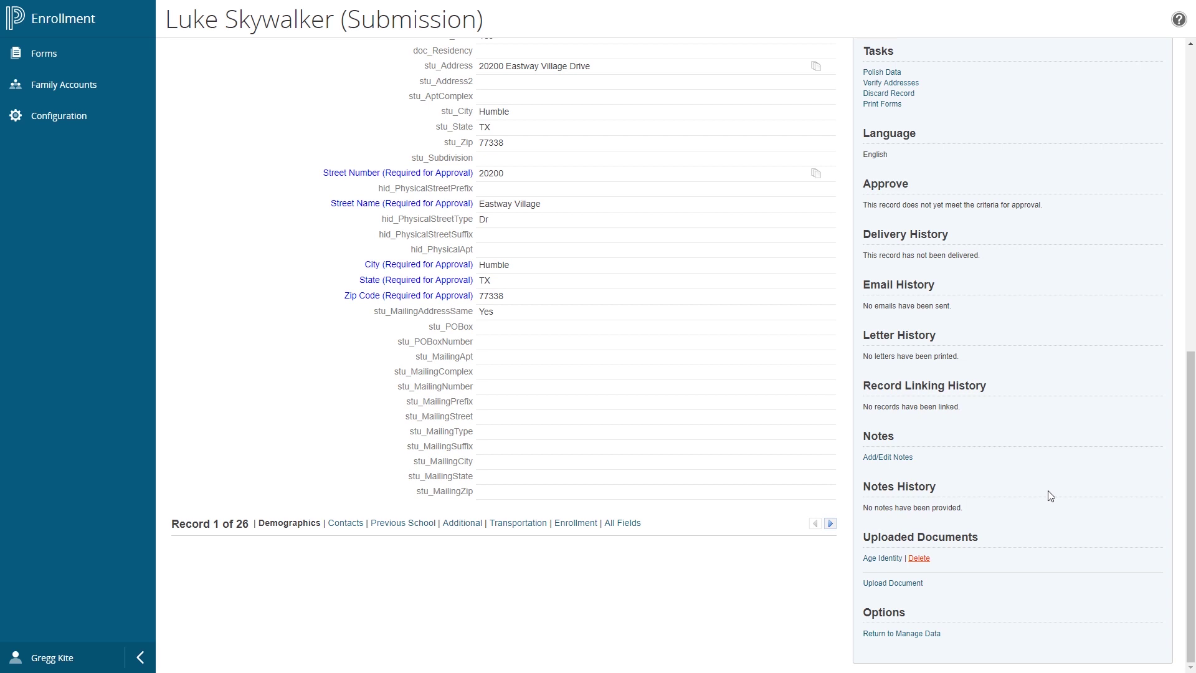
pyautogui.scroll(2, 1051, 496)
# Step: Print the HLS form from the Print Forms dialog for this submission
pyautogui.click(890, 231)
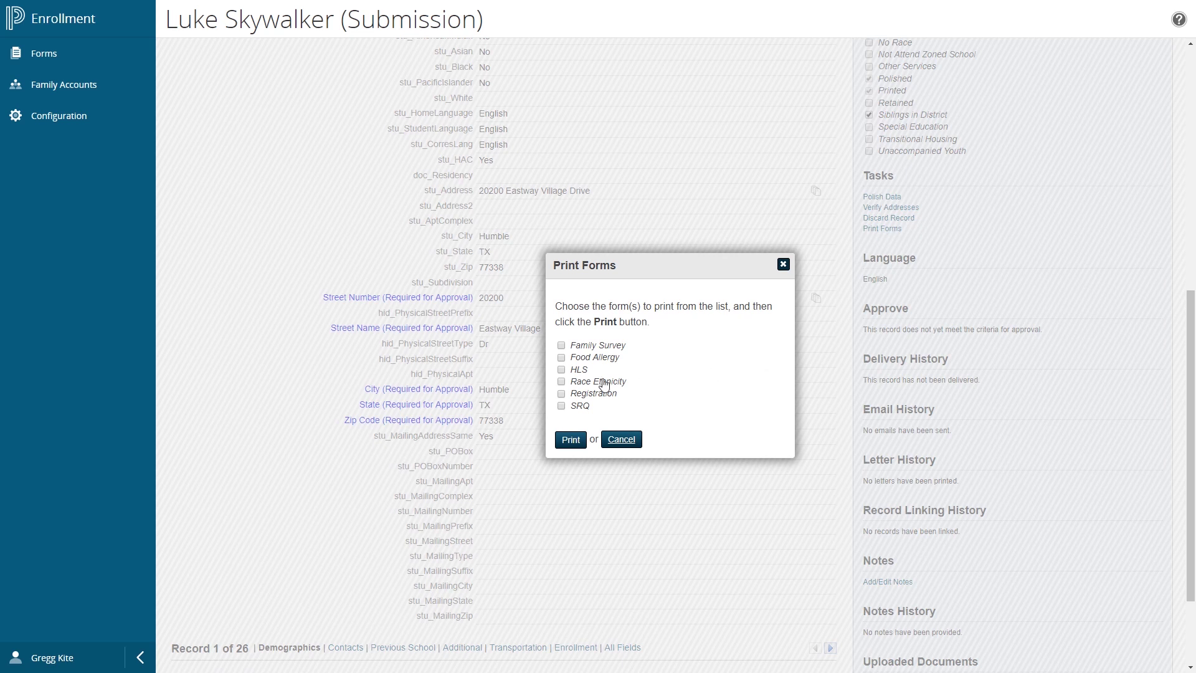
pyautogui.click(562, 370)
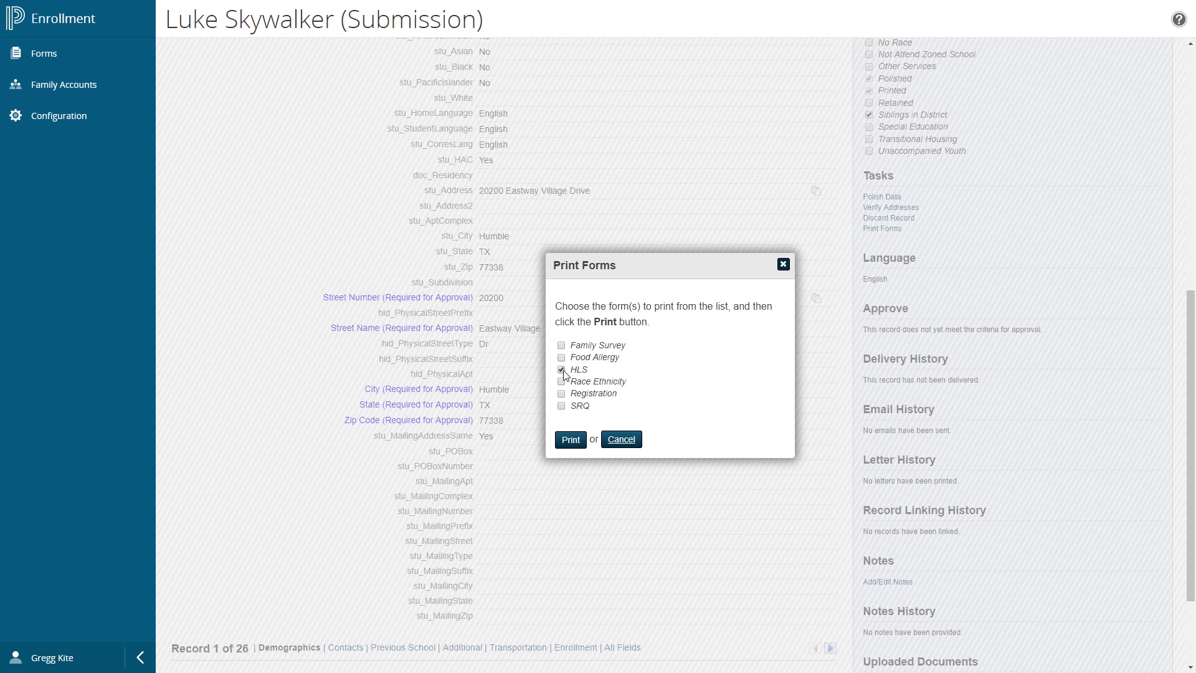
pyautogui.click(567, 440)
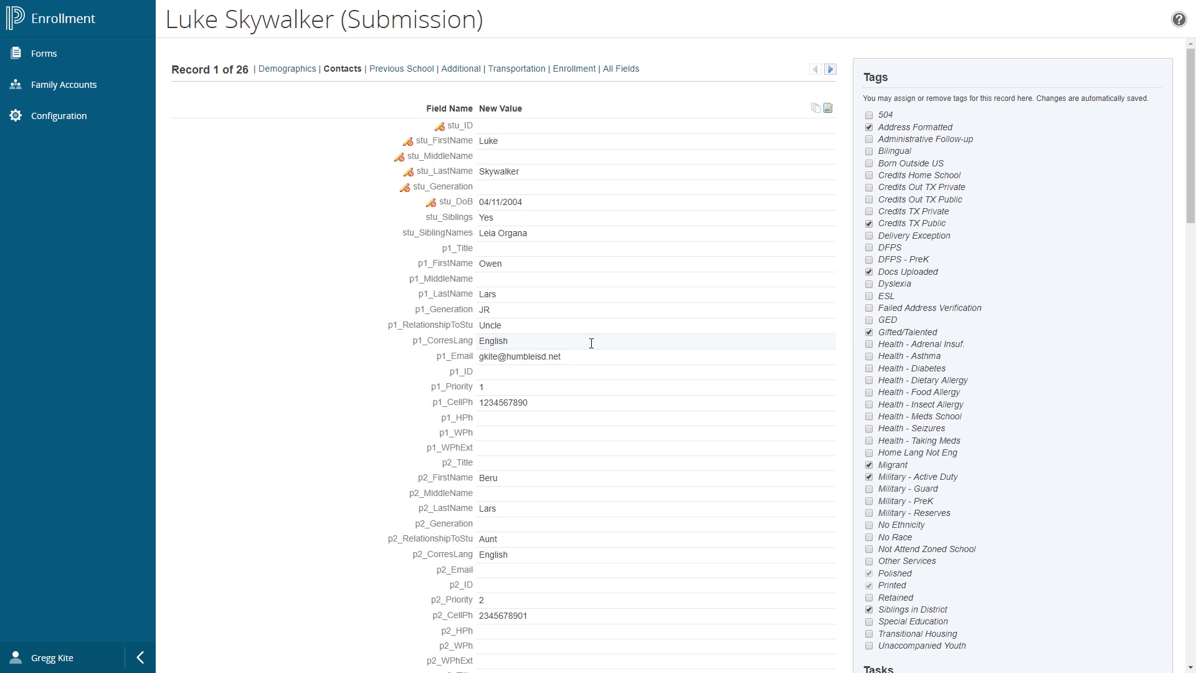
# Step: Review the emergency contacts and edit the second emergency contact's first name
pyautogui.scroll(-15, 591, 342)
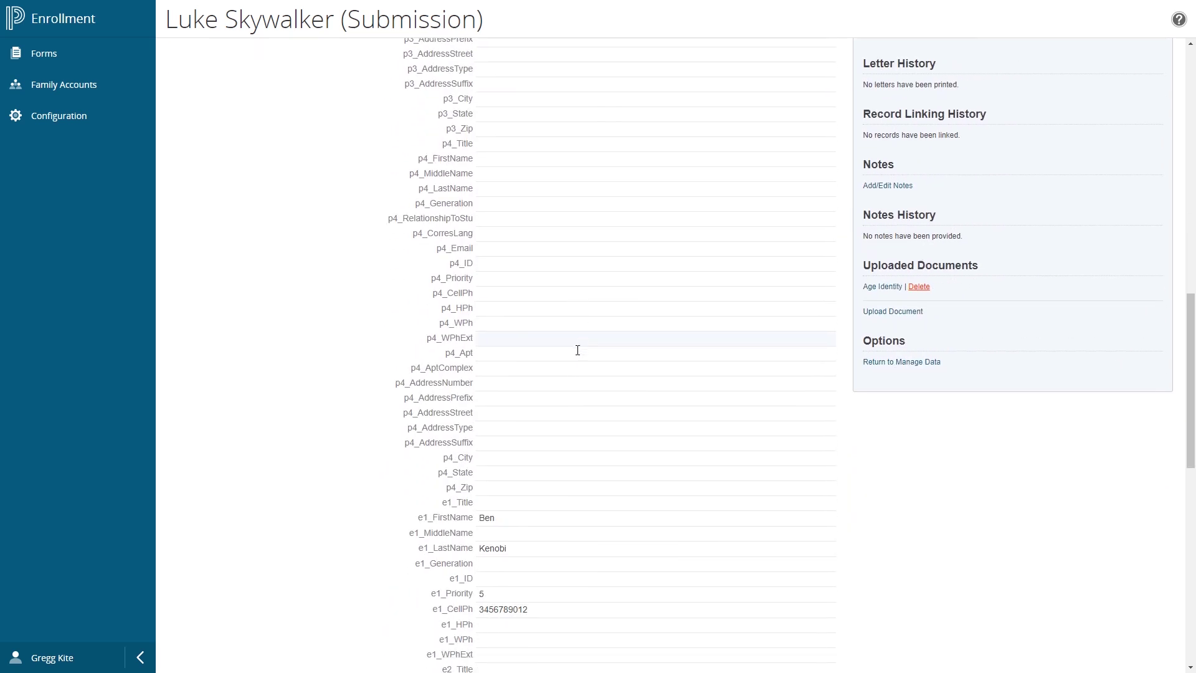
pyautogui.scroll(-5, 578, 350)
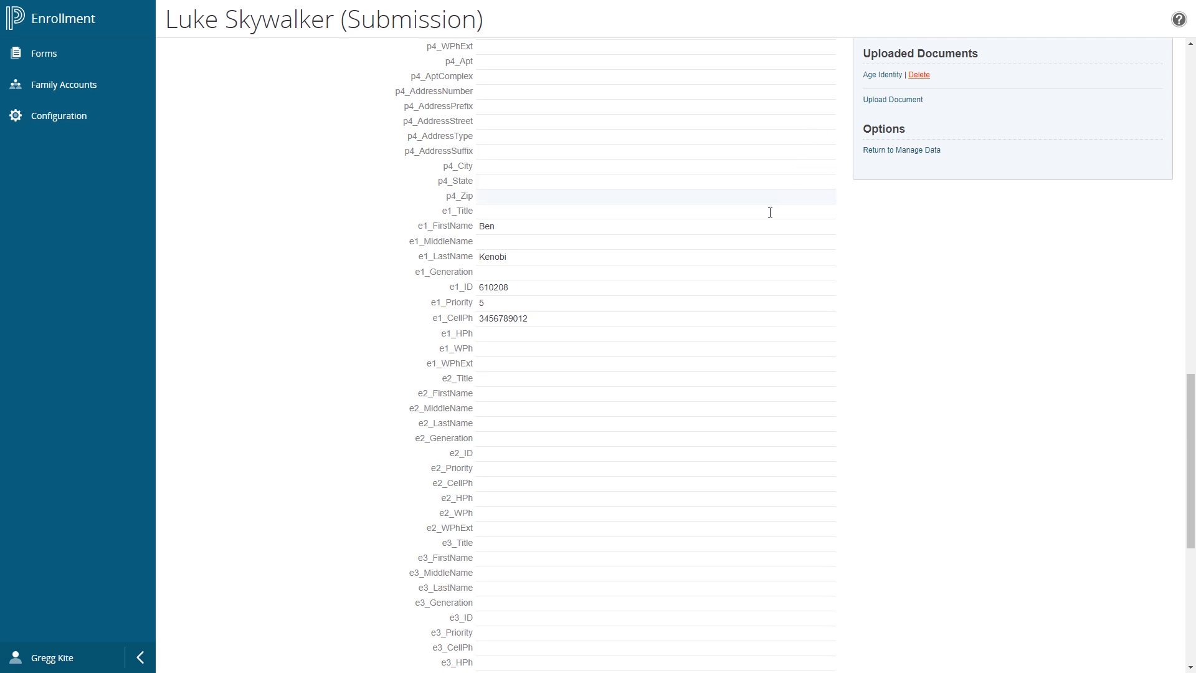
pyautogui.click(505, 391)
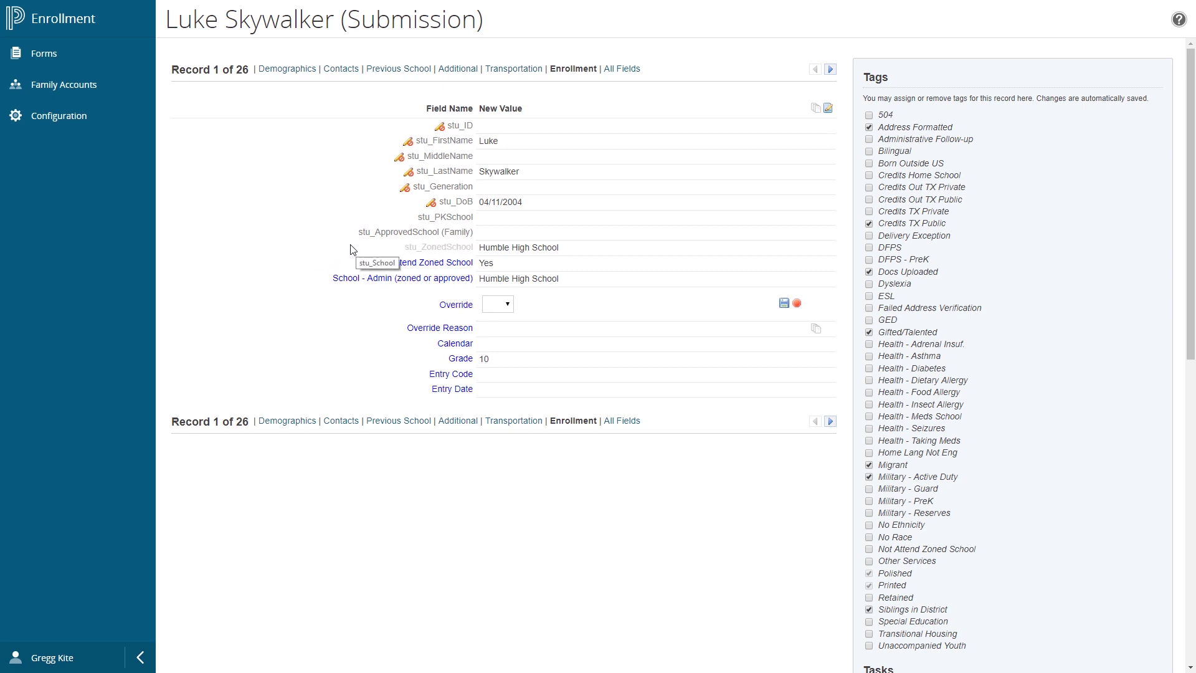
# Step: Set Override to L with reason Parent/Guardian Request Student Transfer
pyautogui.click(497, 305)
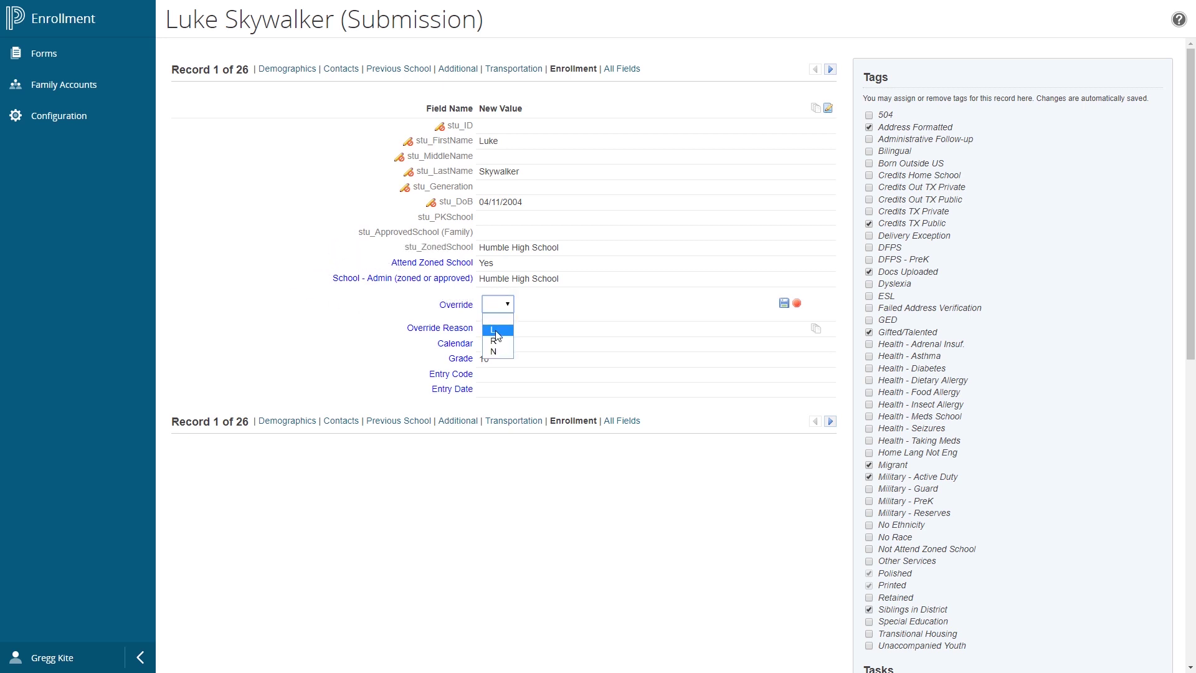
pyautogui.click(496, 331)
pyautogui.click(502, 325)
pyautogui.click(501, 326)
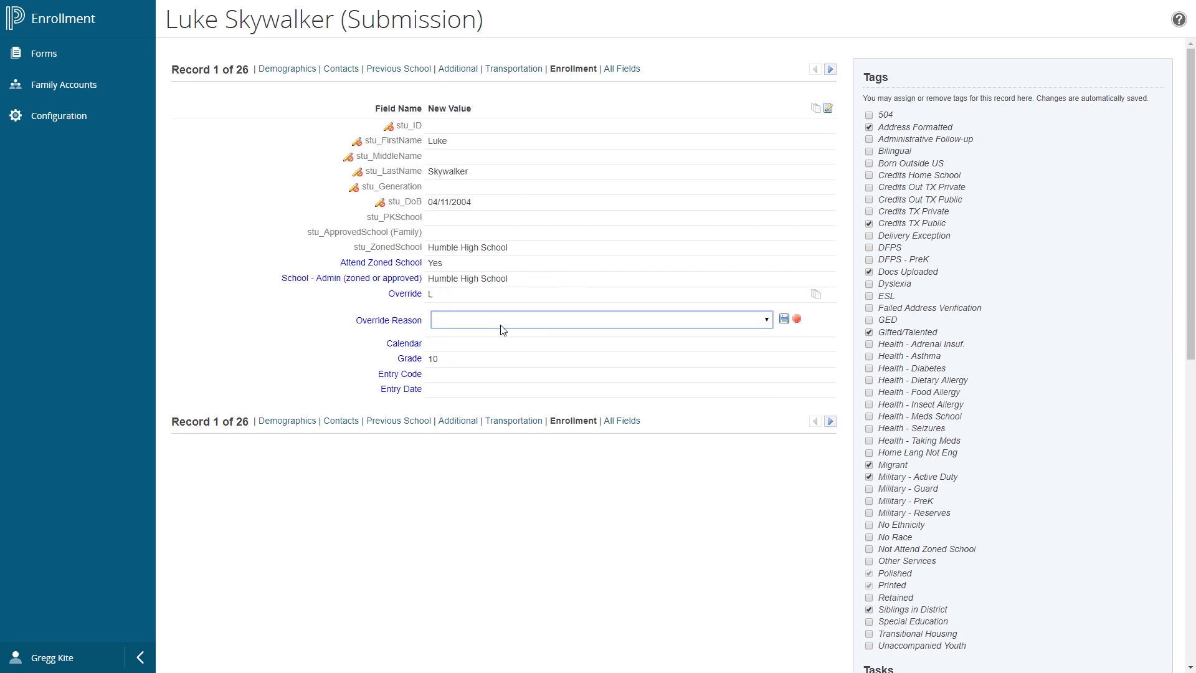
pyautogui.click(503, 325)
pyautogui.click(502, 342)
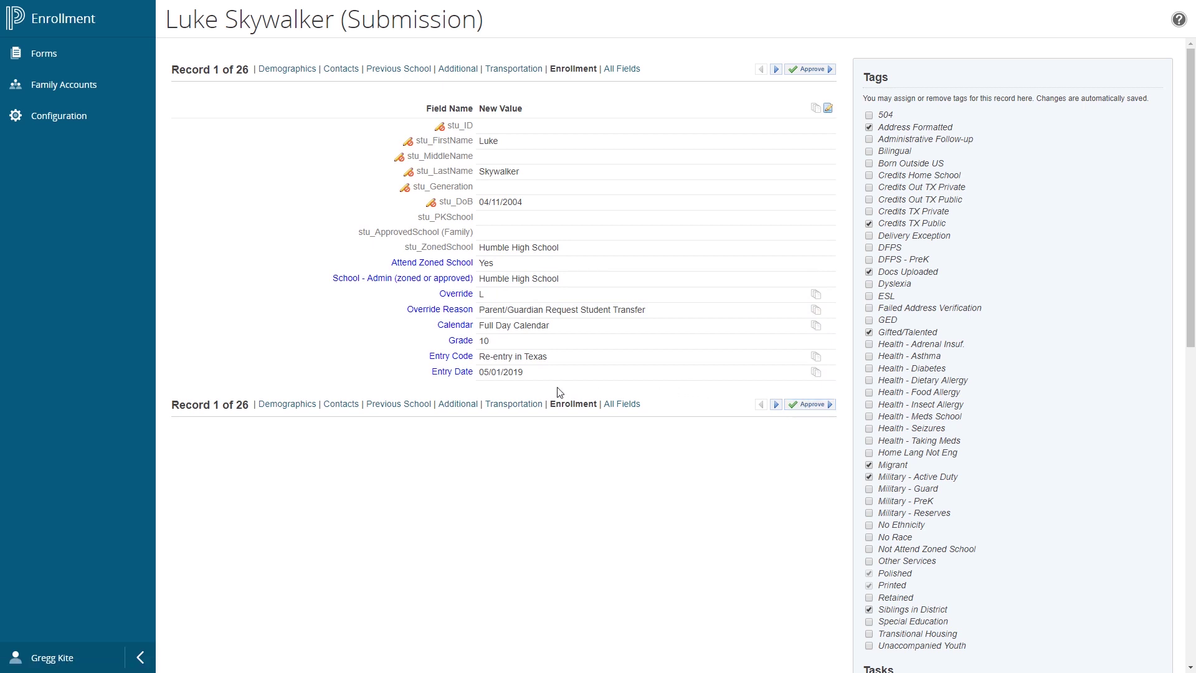
pyautogui.scroll(-3, 747, 446)
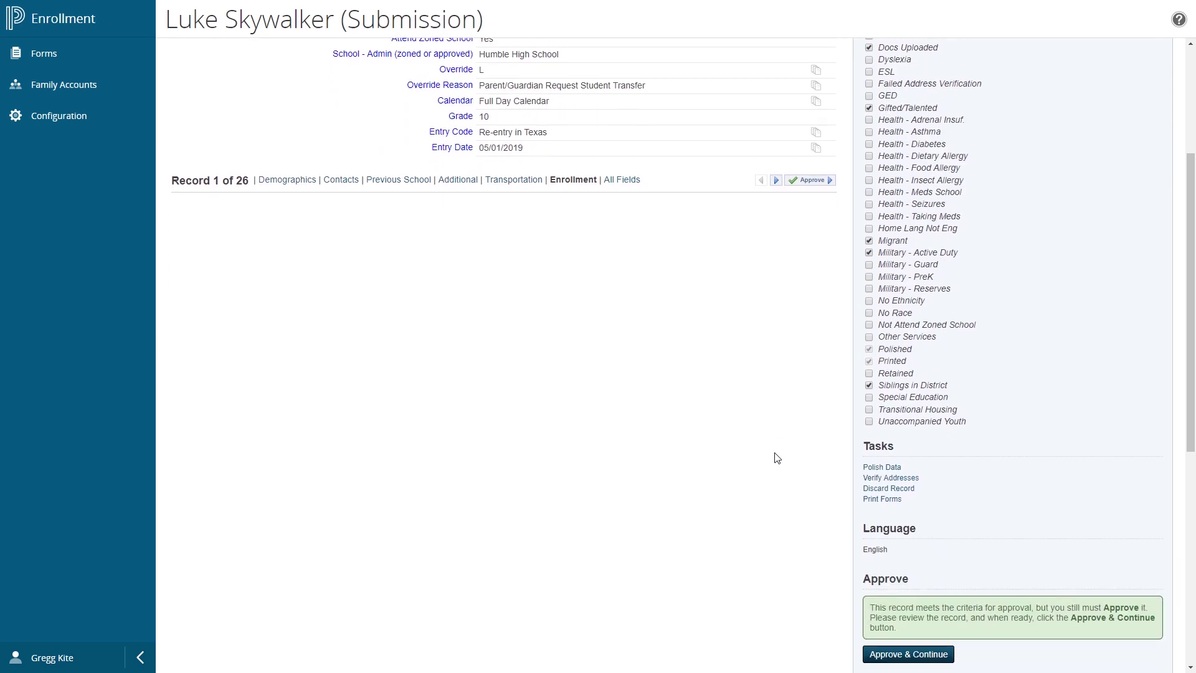
pyautogui.scroll(-3, 777, 458)
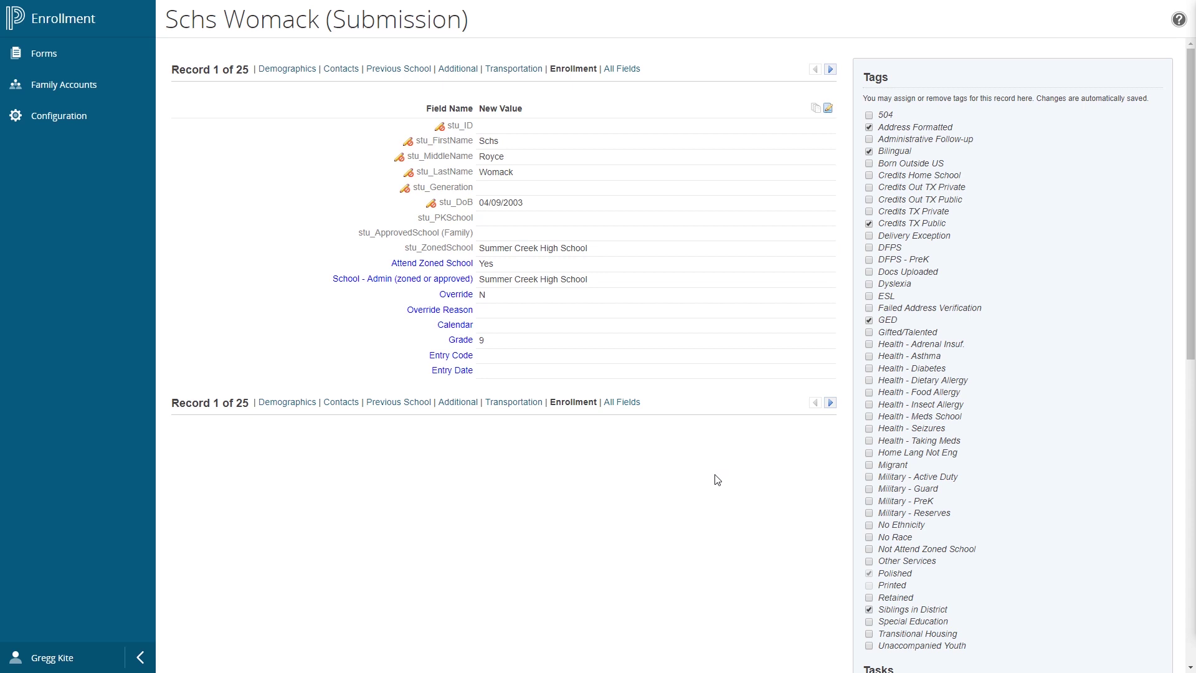
# Step: Return to the enrollment list, switch to Pending Delivery, and tick the grade 10 Humble High record
pyautogui.scroll(-7, 709, 472)
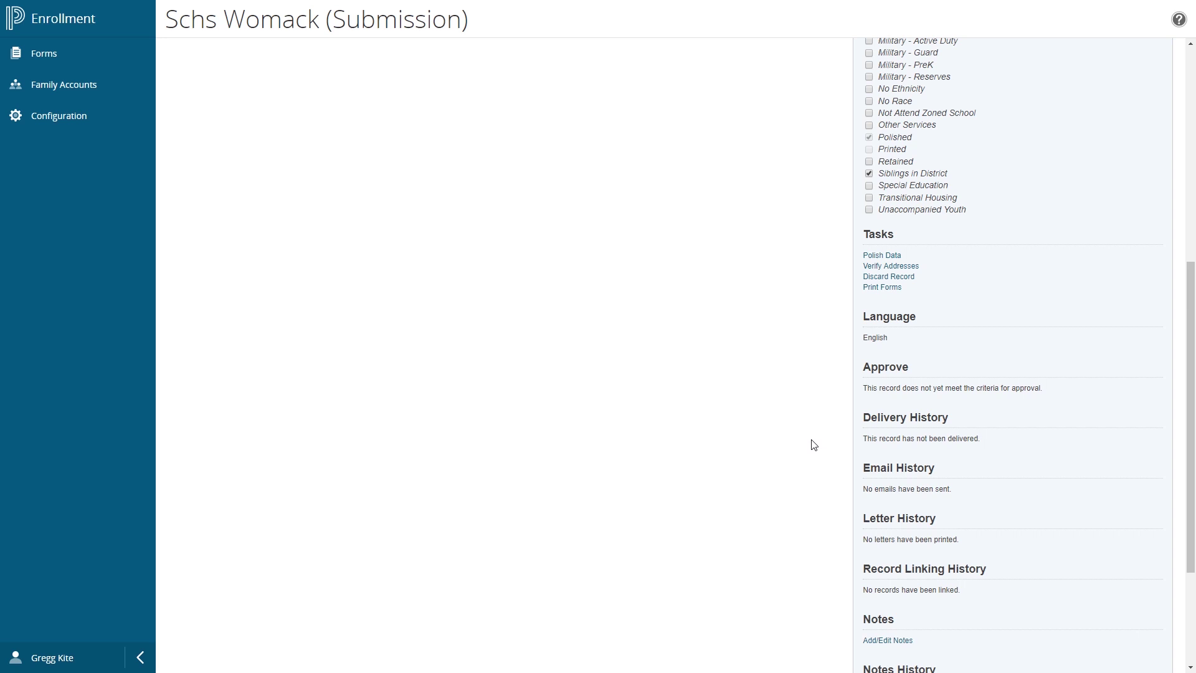
pyautogui.scroll(-3, 813, 445)
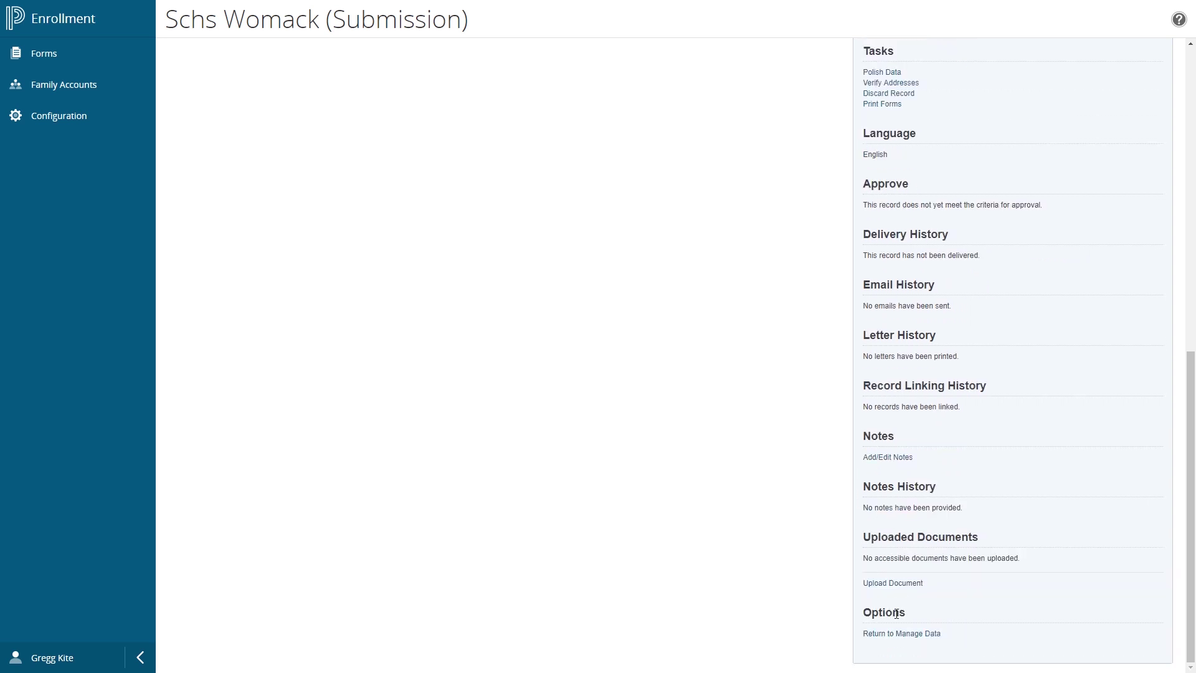
pyautogui.click(894, 634)
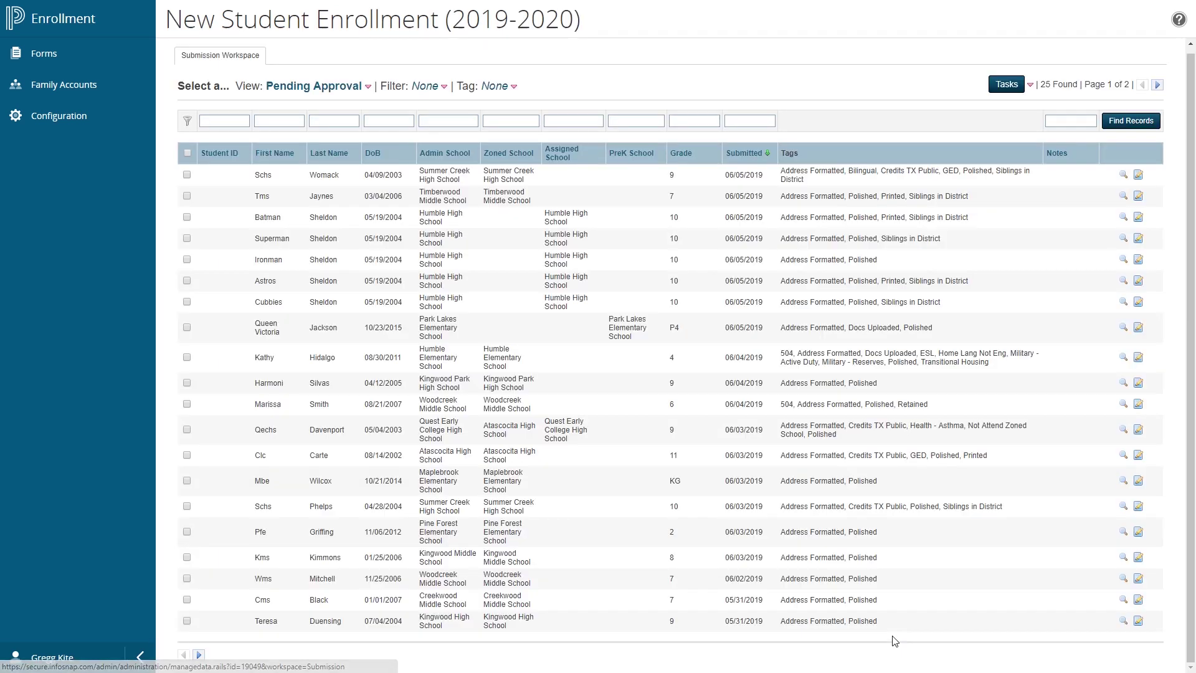
pyautogui.click(366, 86)
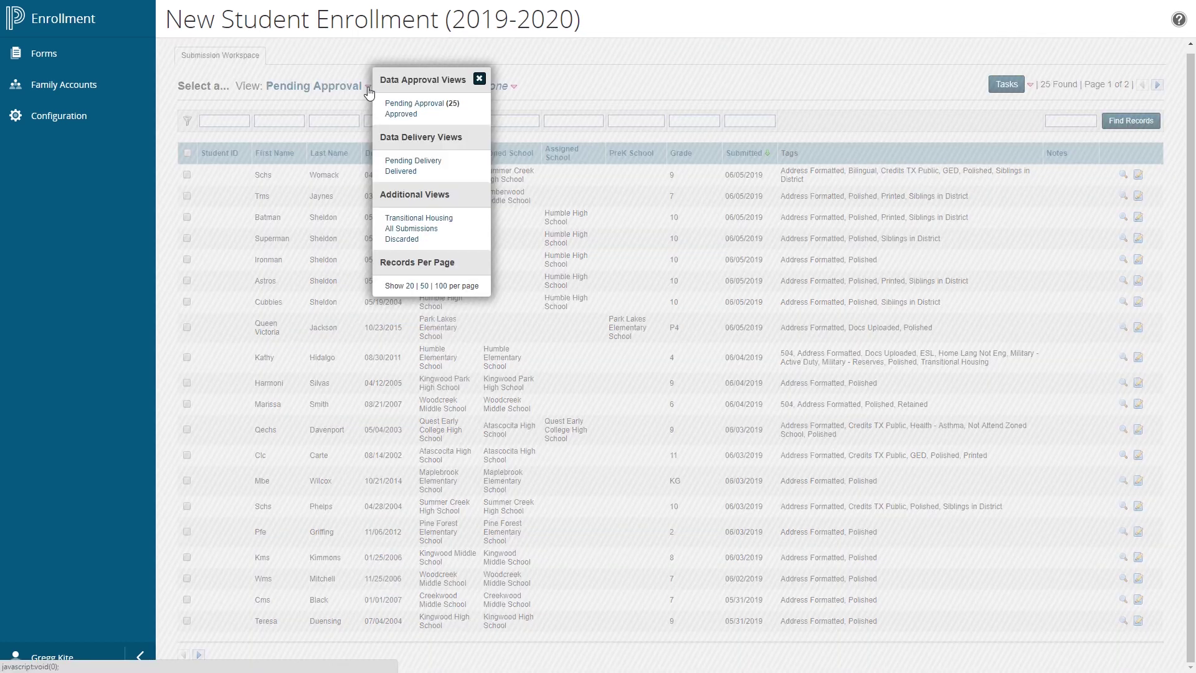
pyautogui.click(414, 161)
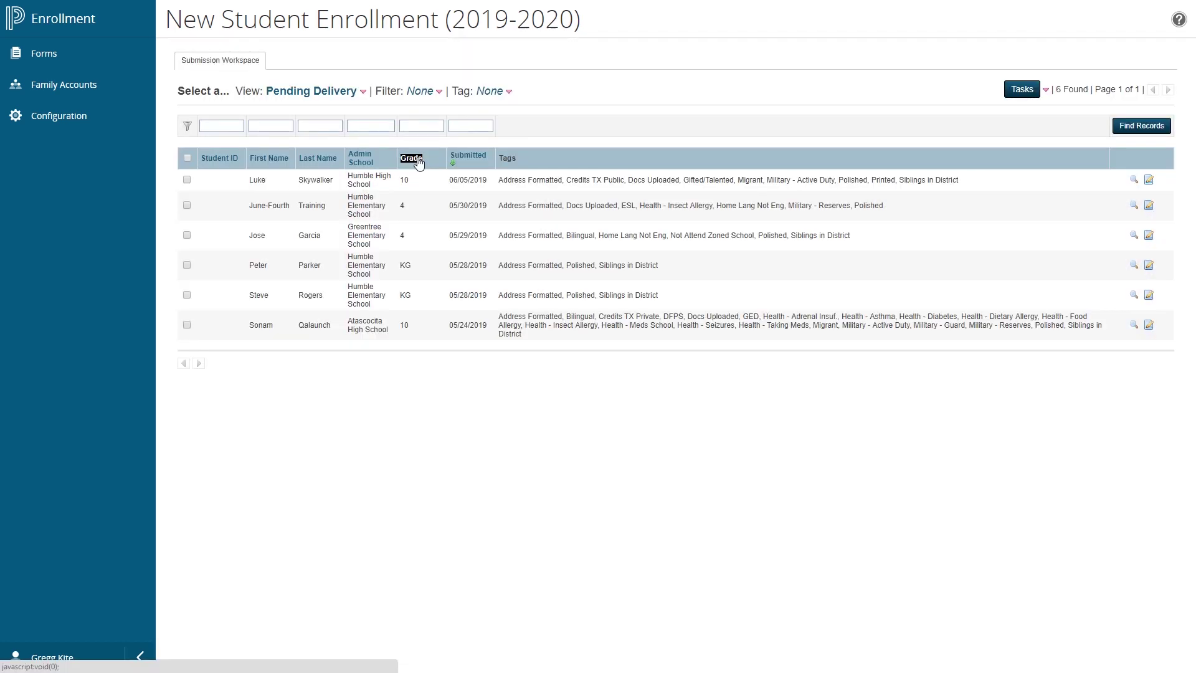
pyautogui.click(187, 180)
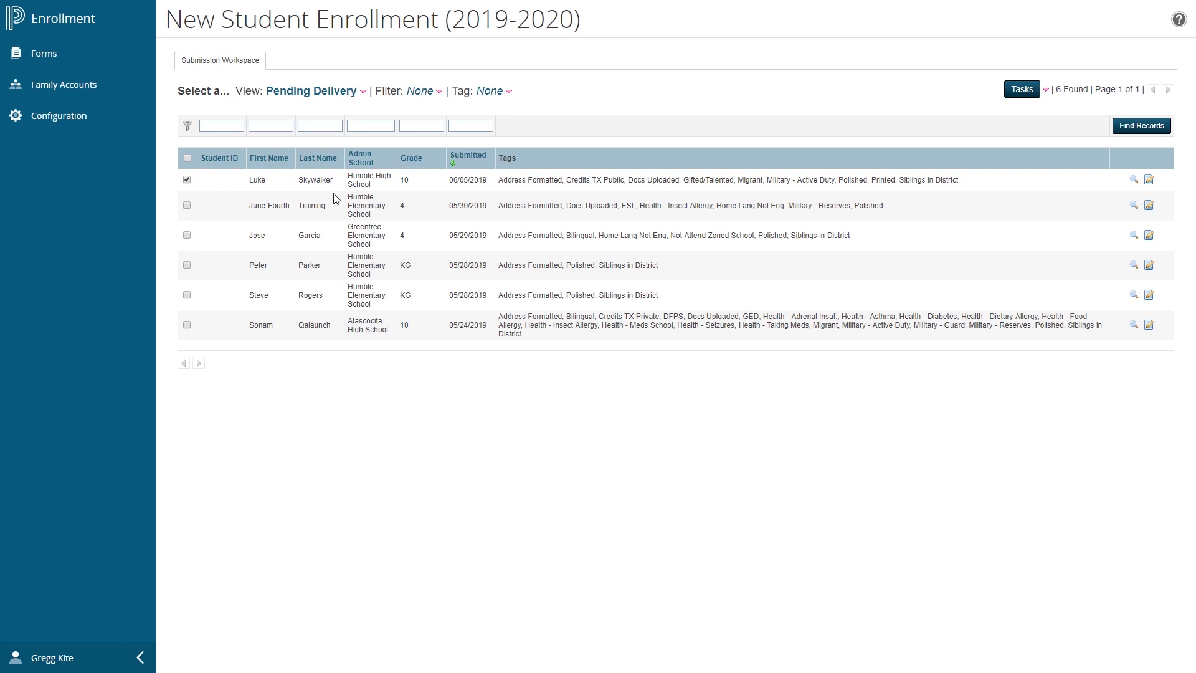
pyautogui.click(1046, 90)
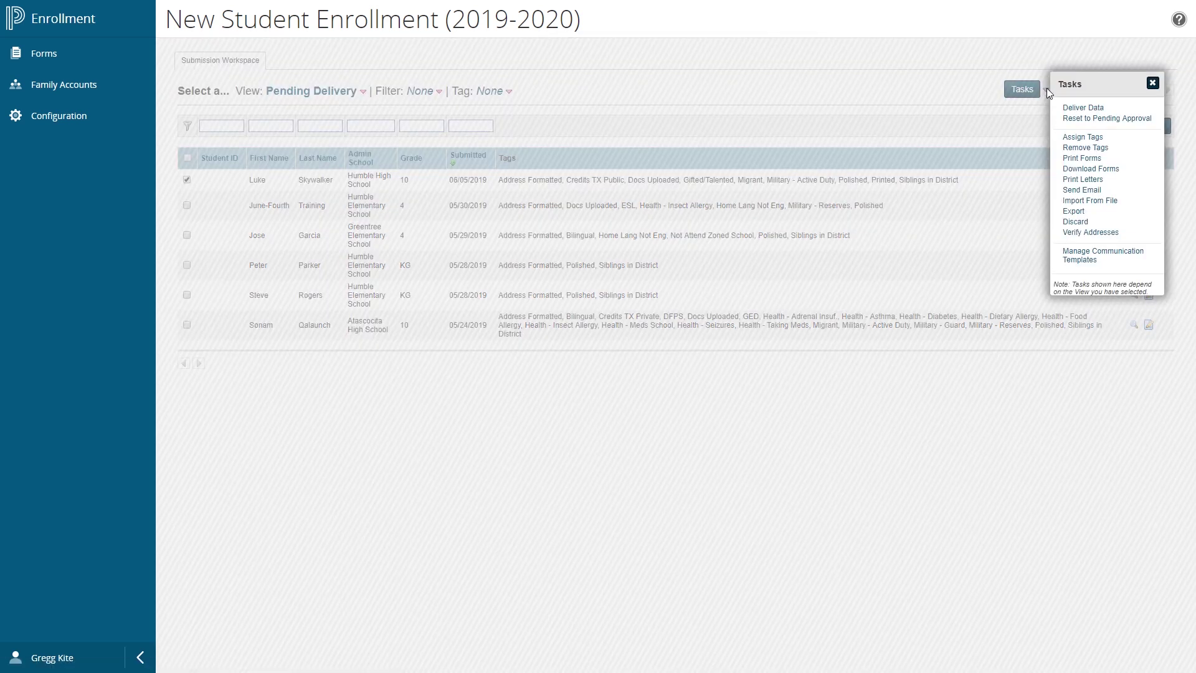
# Step: Start a Deliver Data run limited to the one selected record
pyautogui.click(1078, 111)
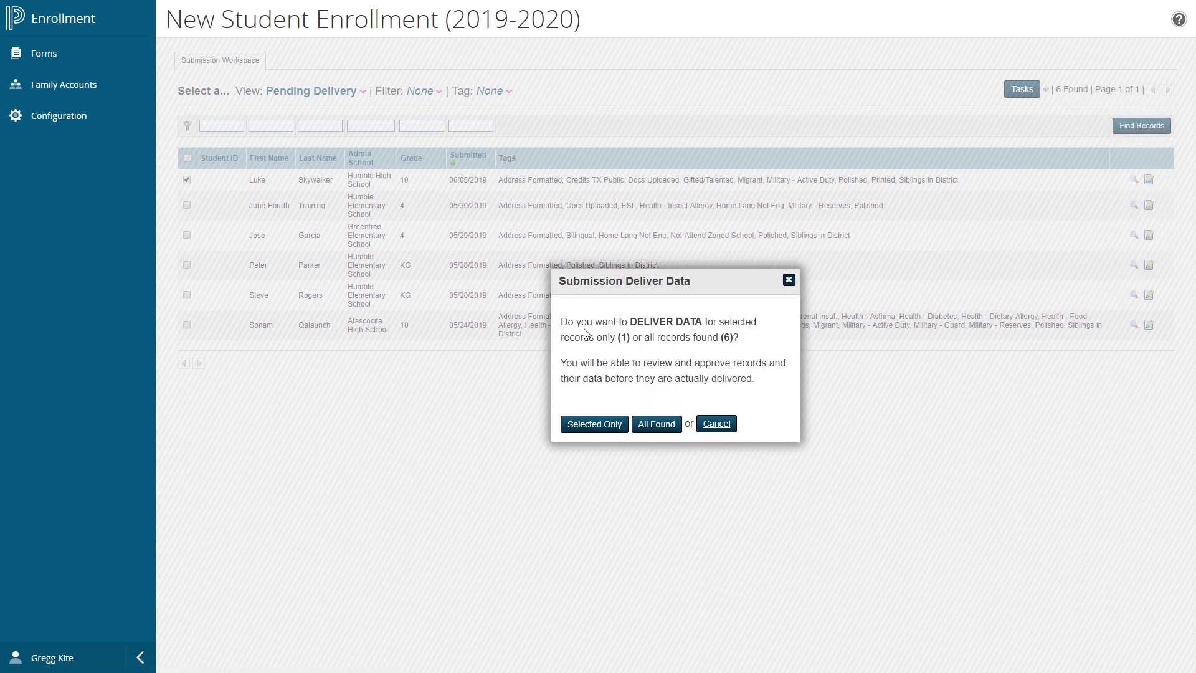
pyautogui.click(595, 426)
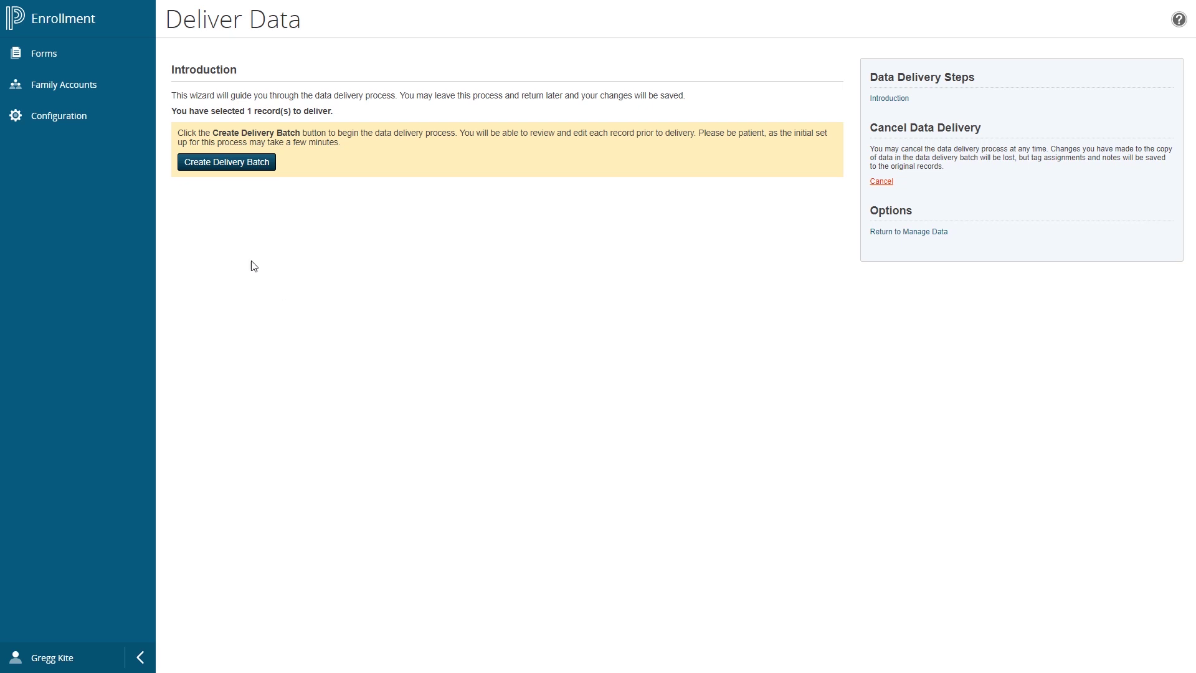
# Step: Create the delivery batch so the student's 5 potential existing matches are listed
pyautogui.click(261, 167)
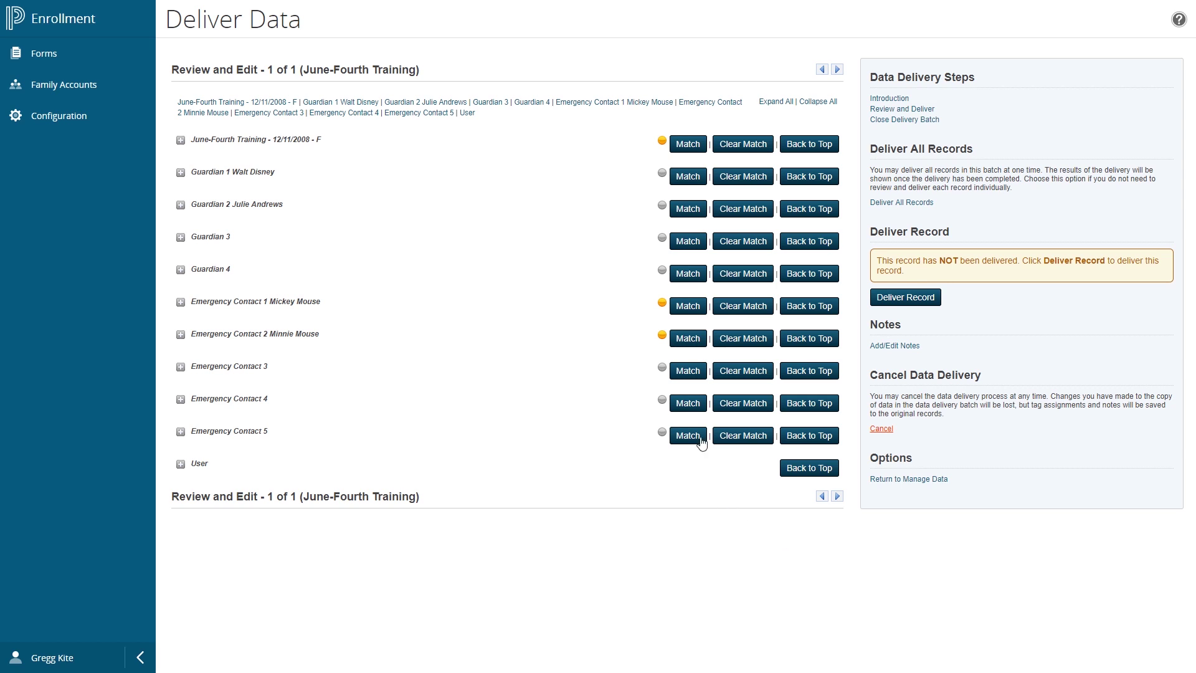
pyautogui.moveTo(665, 144)
# Step: Review the student's suggested existing matches and choose No Match to deliver it as new
pyautogui.click(686, 144)
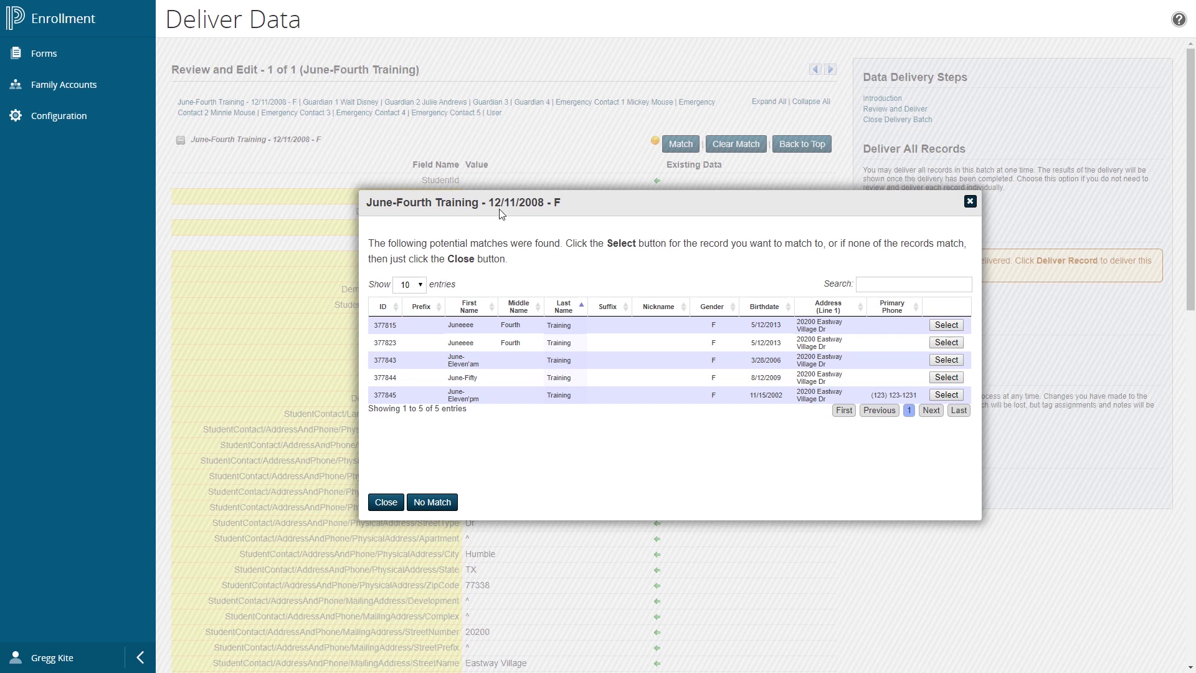
pyautogui.moveTo(490, 203); pyautogui.dragTo(545, 205)
pyautogui.click(634, 455)
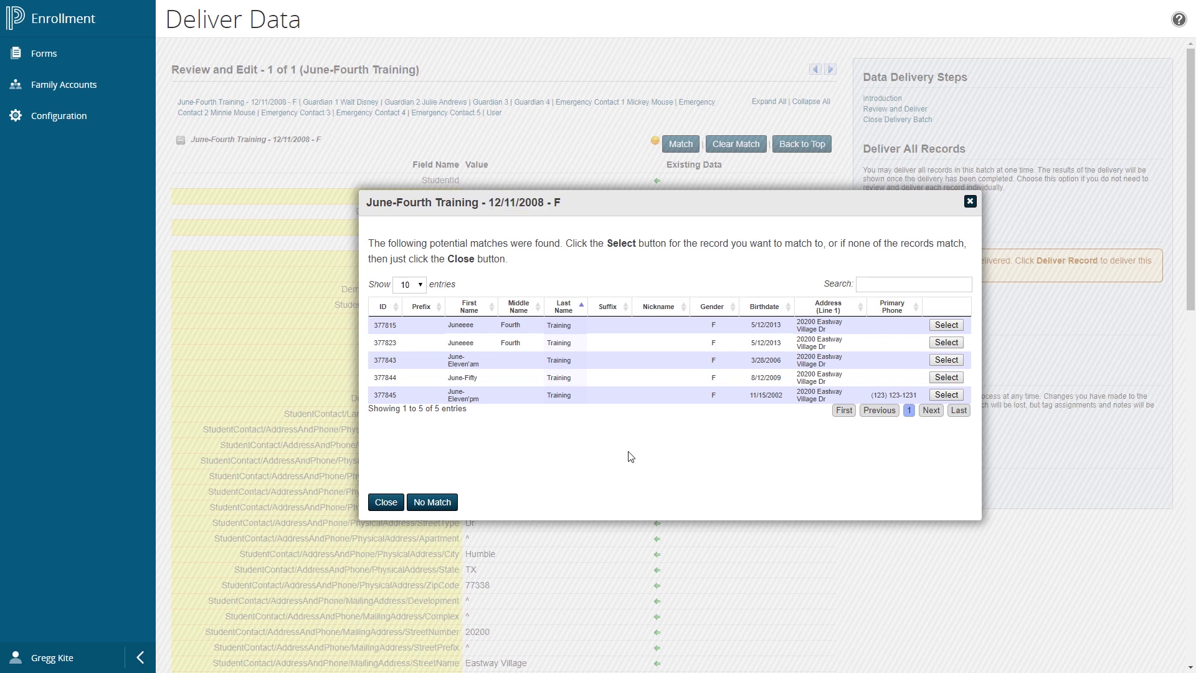
pyautogui.click(440, 503)
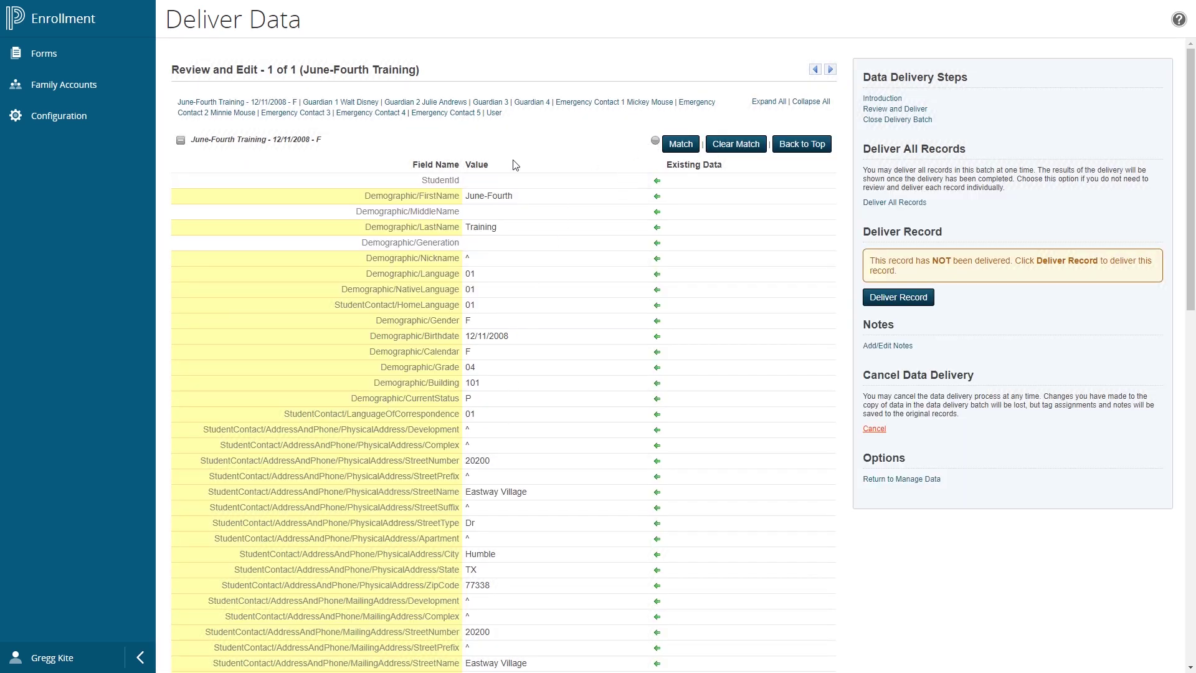
pyautogui.click(181, 141)
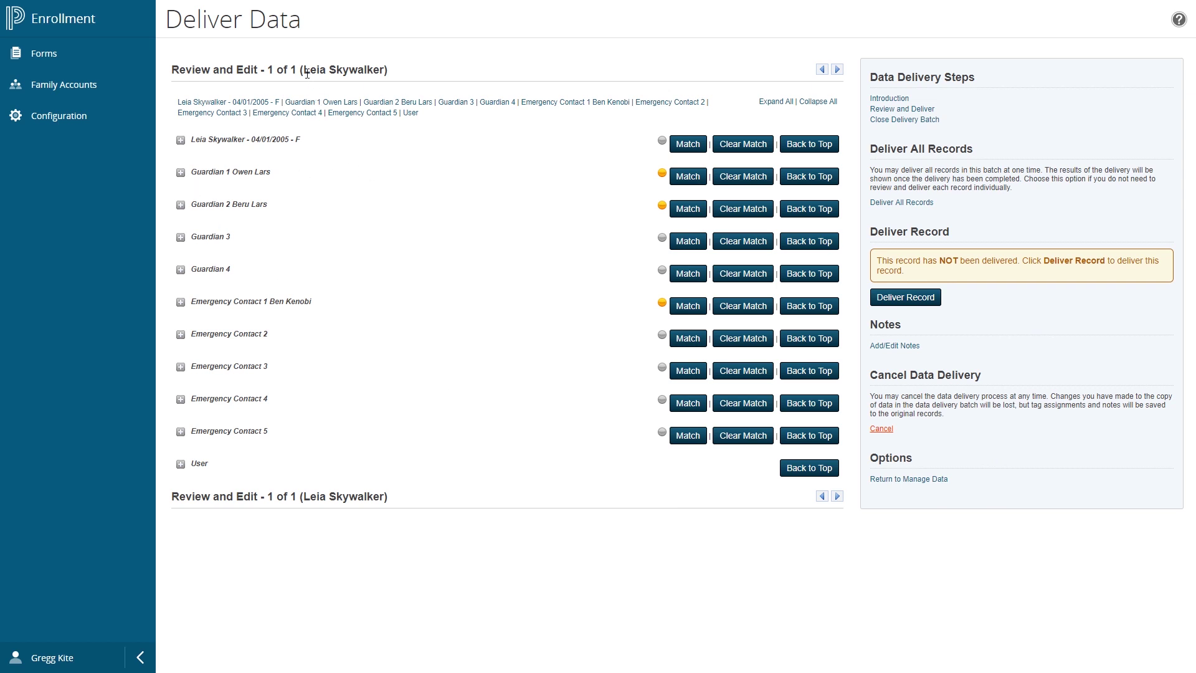
# Step: Link Guardian 1 to its existing contact record
pyautogui.moveTo(303, 69); pyautogui.dragTo(385, 70)
pyautogui.click(384, 70)
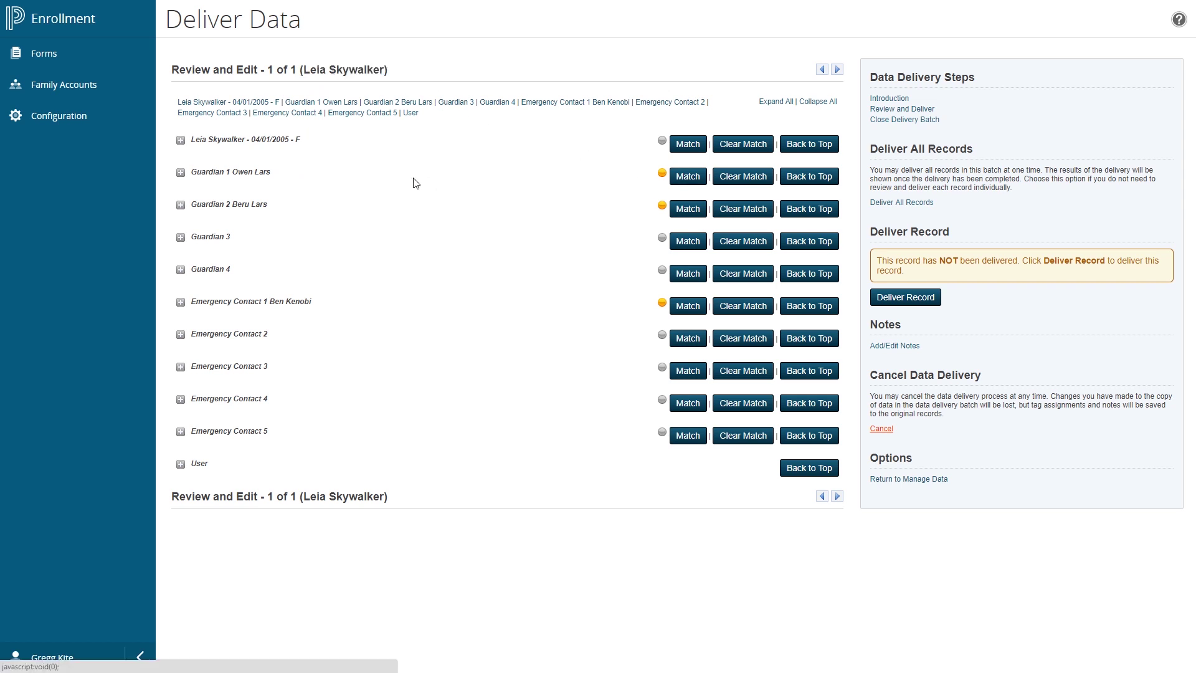
pyautogui.click(697, 178)
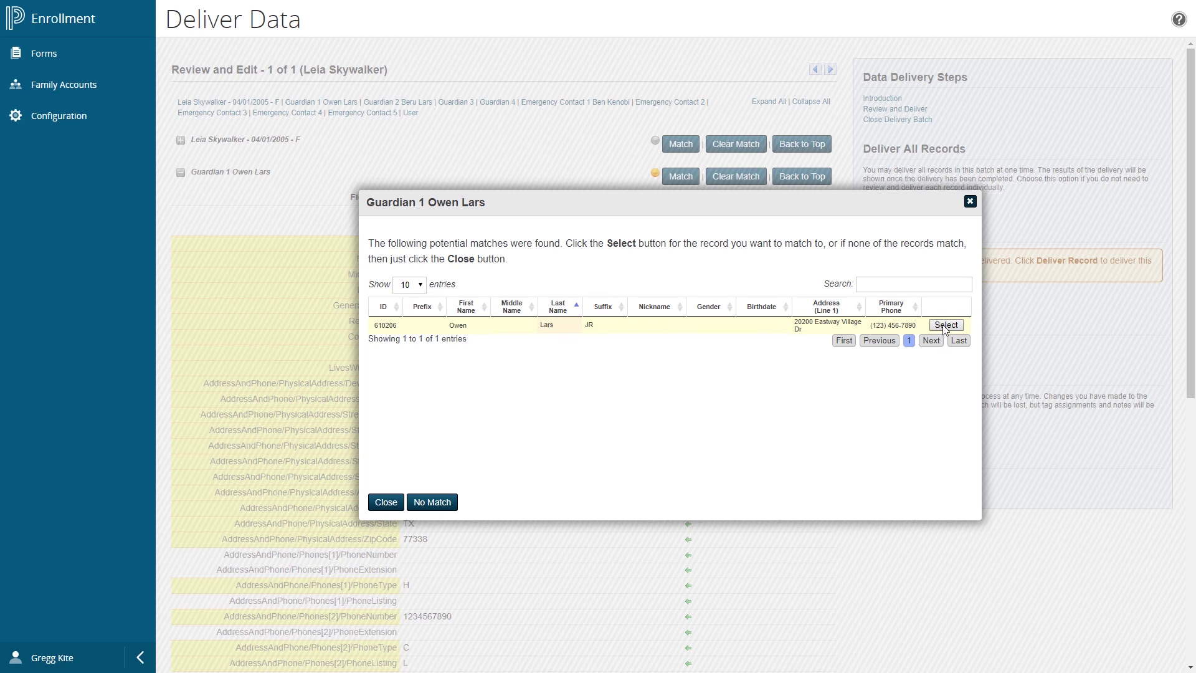
pyautogui.click(945, 325)
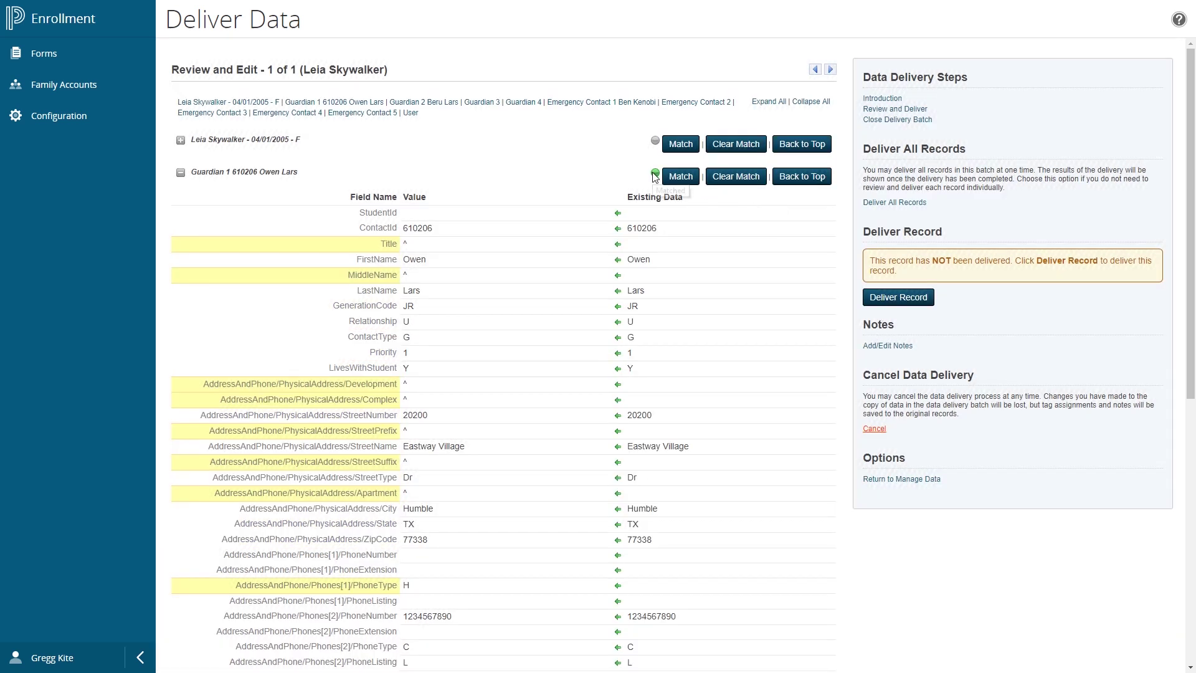
pyautogui.click(180, 175)
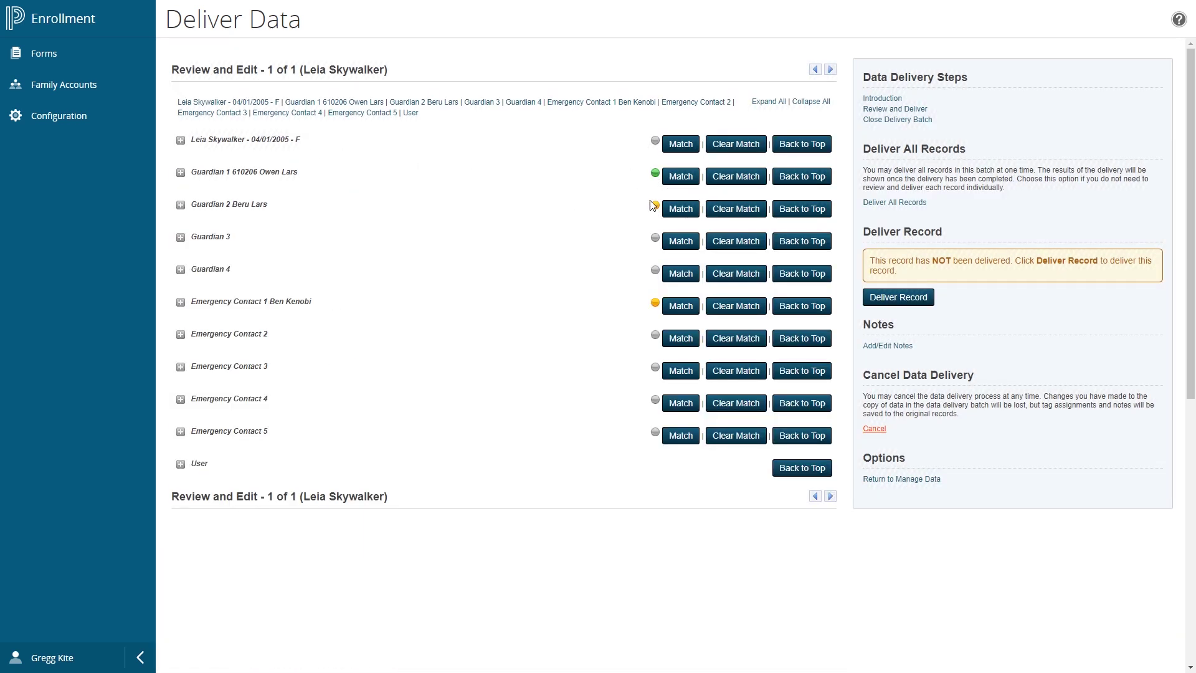
# Step: Link Guardian 2 to its existing contact and leave Emergency Contact 1 unmatched
pyautogui.click(680, 208)
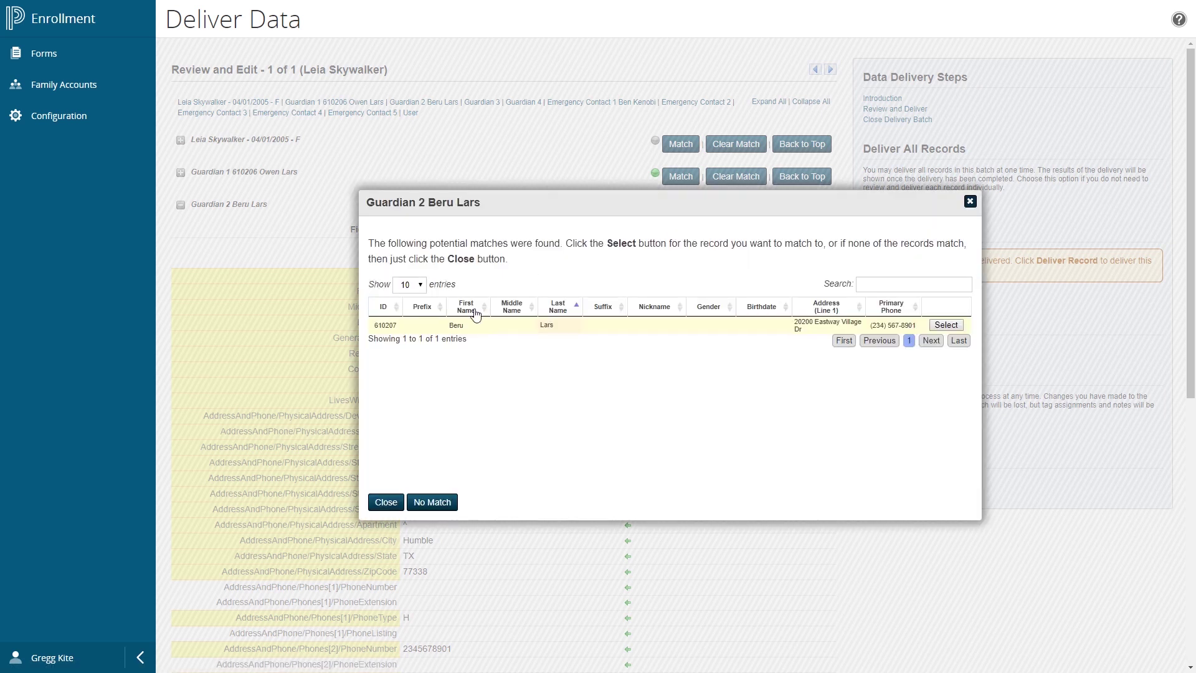
pyautogui.click(933, 326)
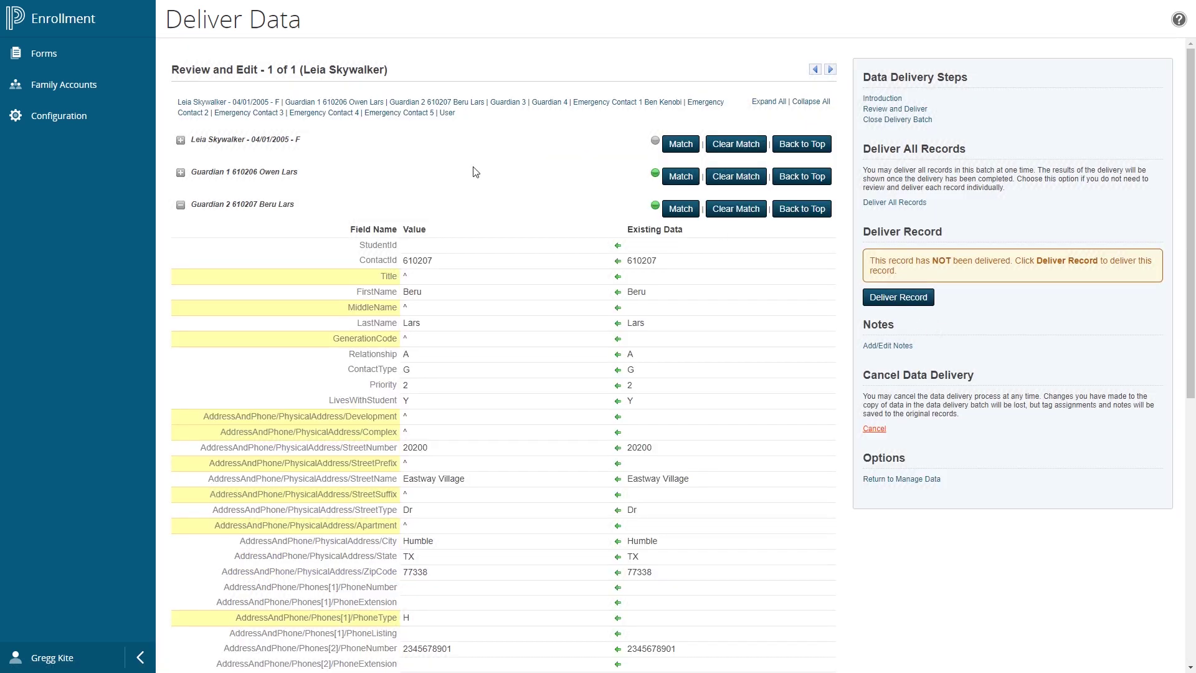
pyautogui.click(181, 206)
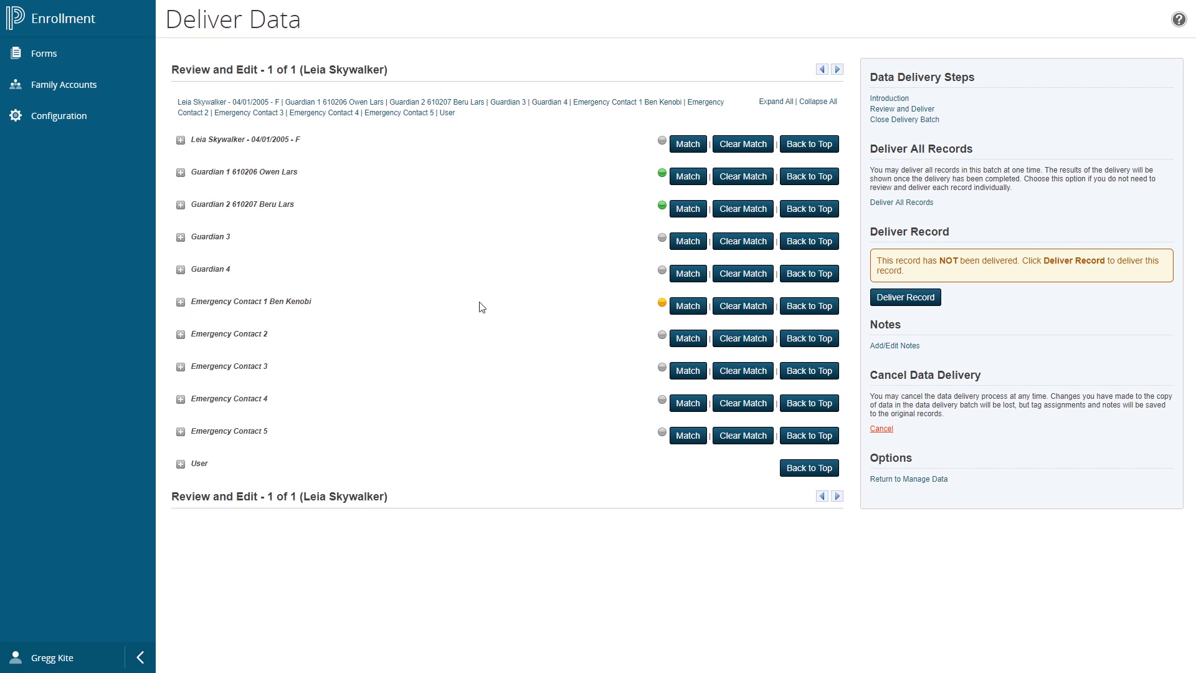
pyautogui.click(687, 306)
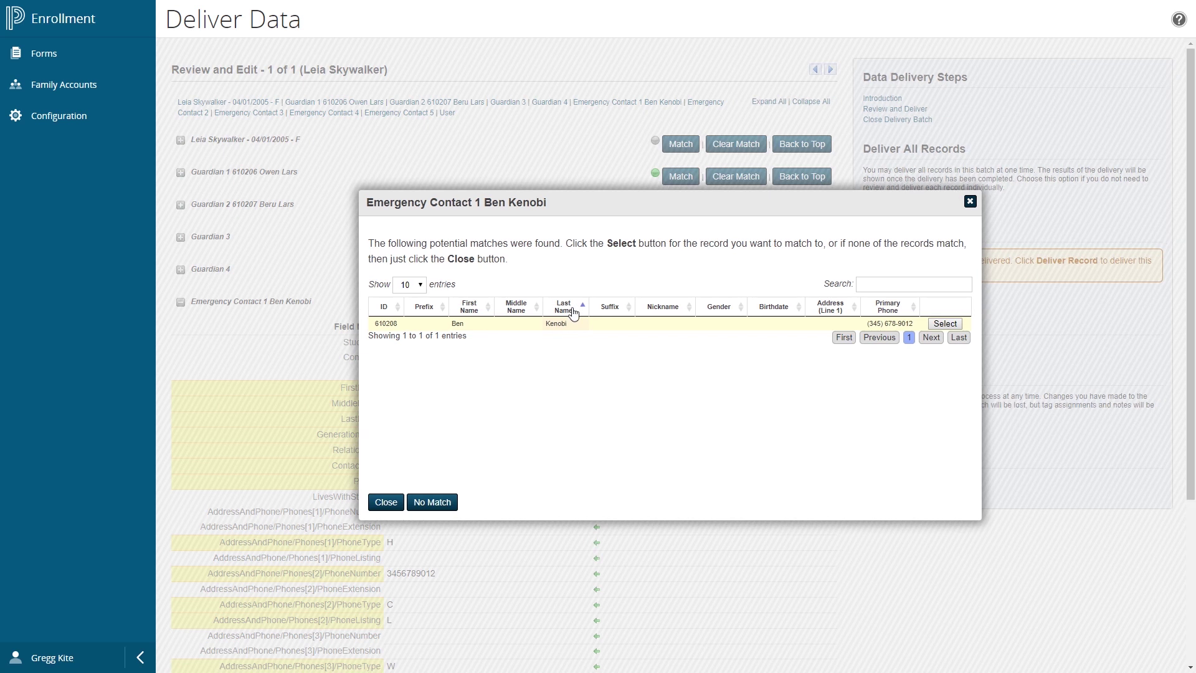
pyautogui.click(436, 501)
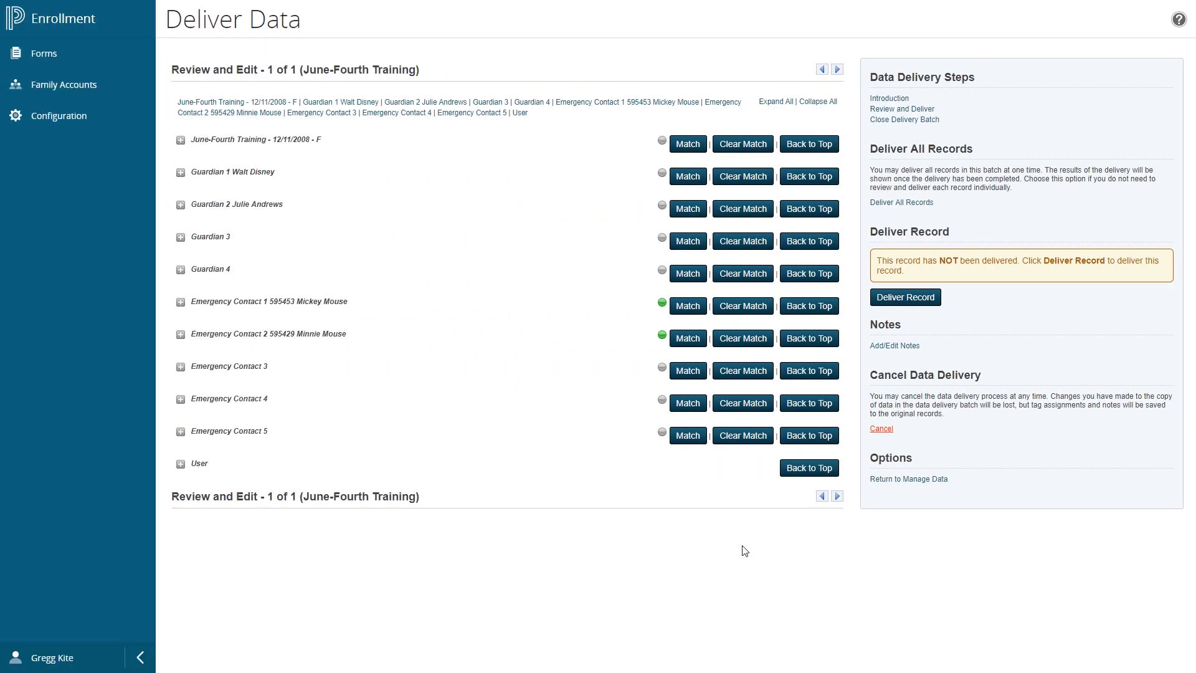
# Step: Deliver the student record with its matched guardians to eSchool
pyautogui.click(912, 298)
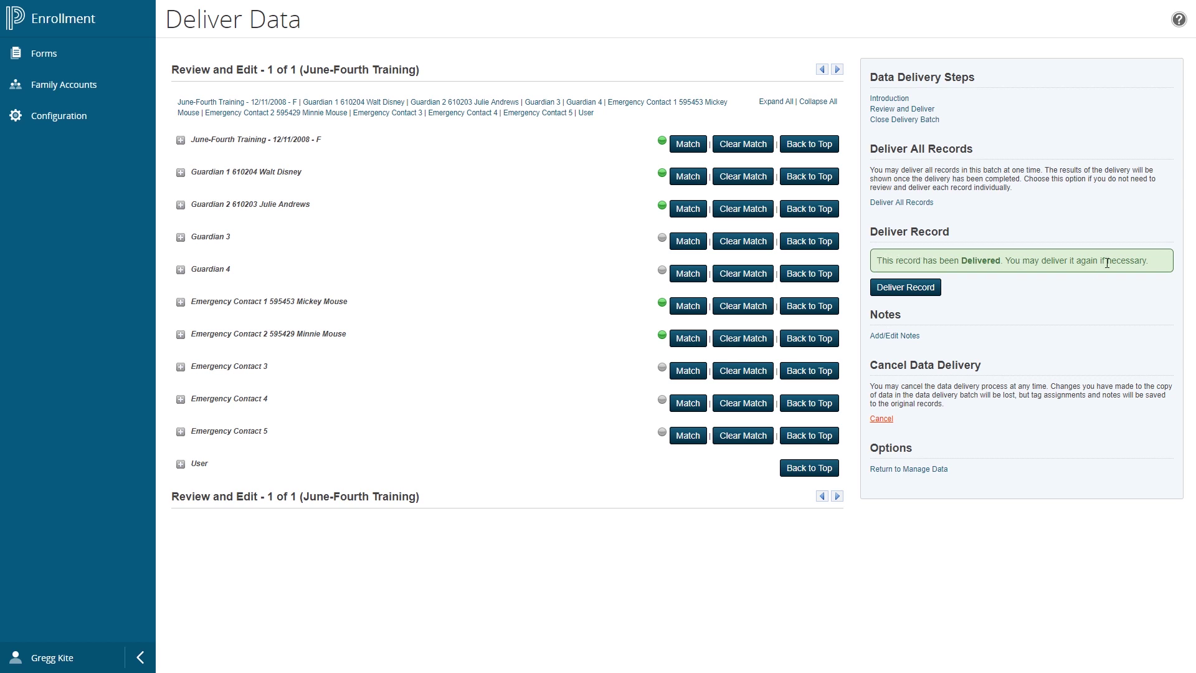
pyautogui.moveTo(1010, 261); pyautogui.dragTo(1149, 262)
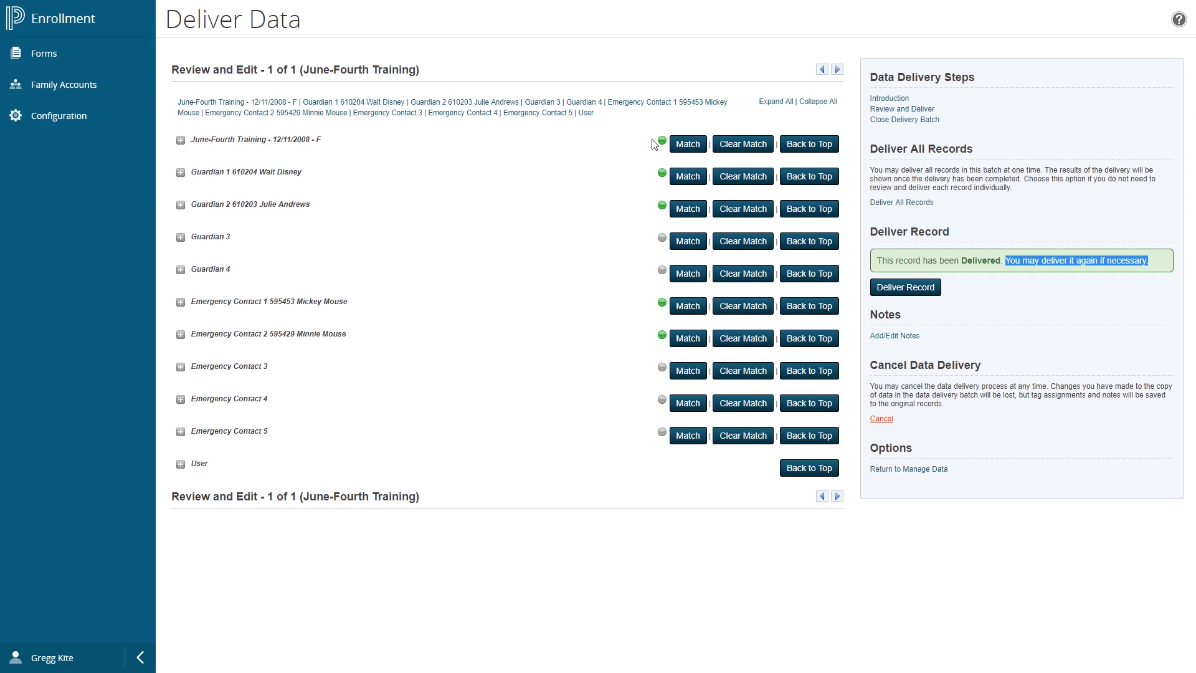
# Step: Close the delivery batch after confirming 1 record delivered and 0 not delivered
pyautogui.click(1036, 517)
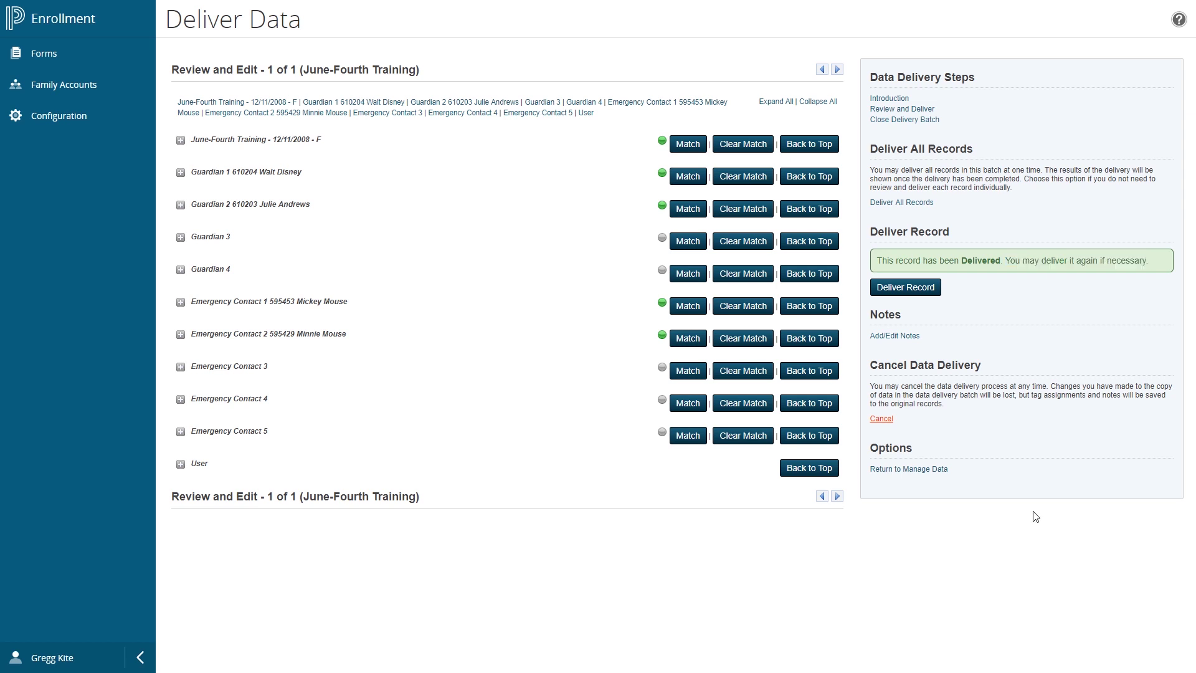
pyautogui.click(926, 121)
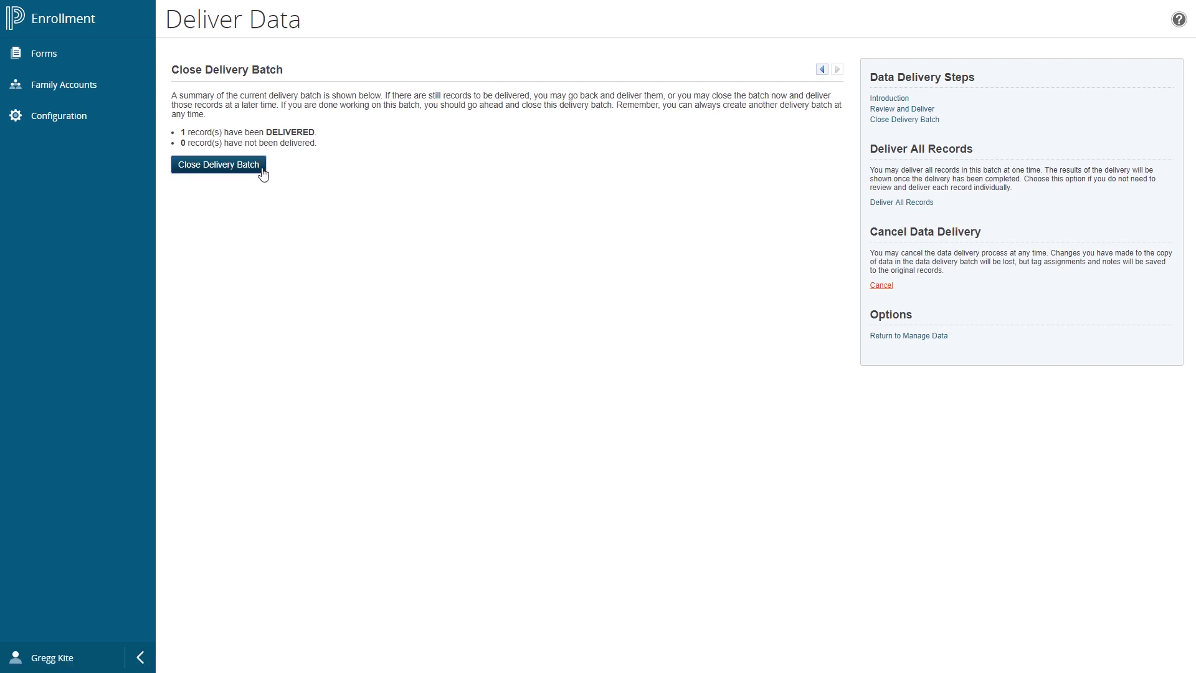
pyautogui.click(260, 167)
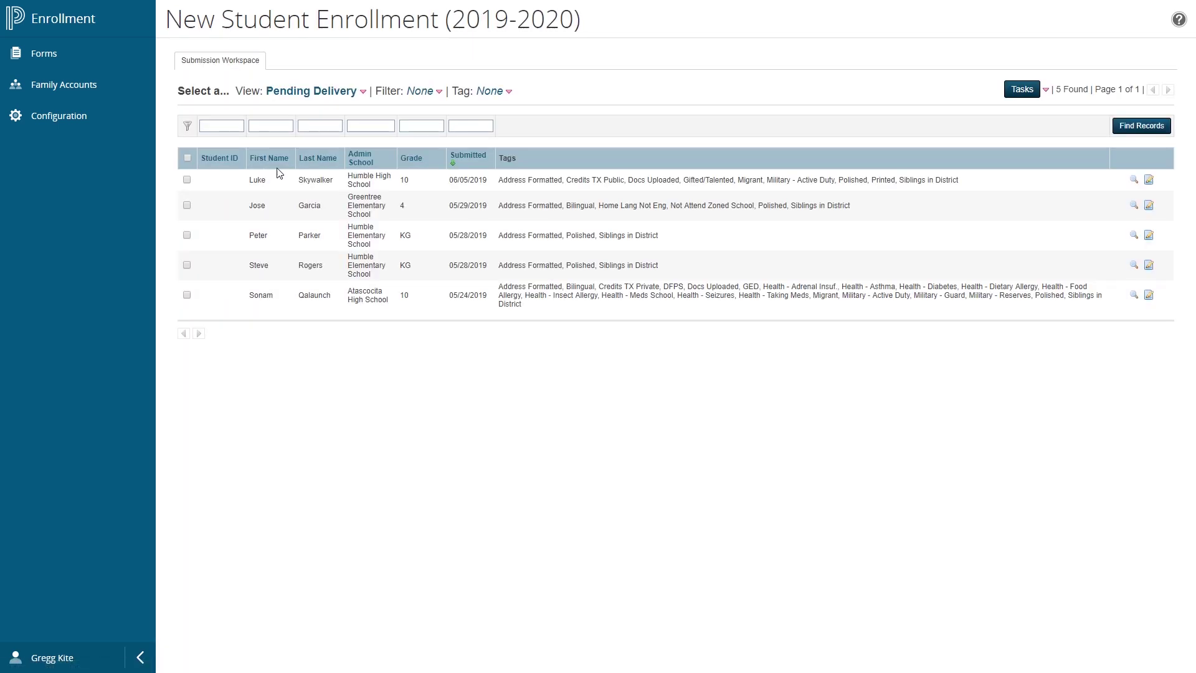